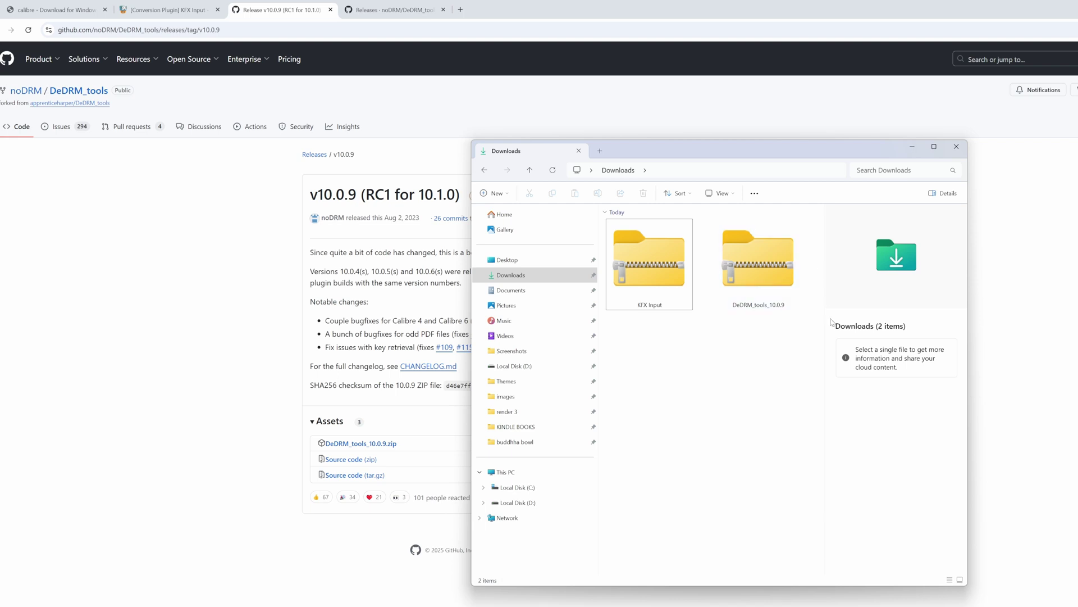
- Extract the DeDRM_tools_10.0.9 archive in Downloads into its own DeDRM_tools_10.0.9 folder with WinRAR
right_click(759, 271)
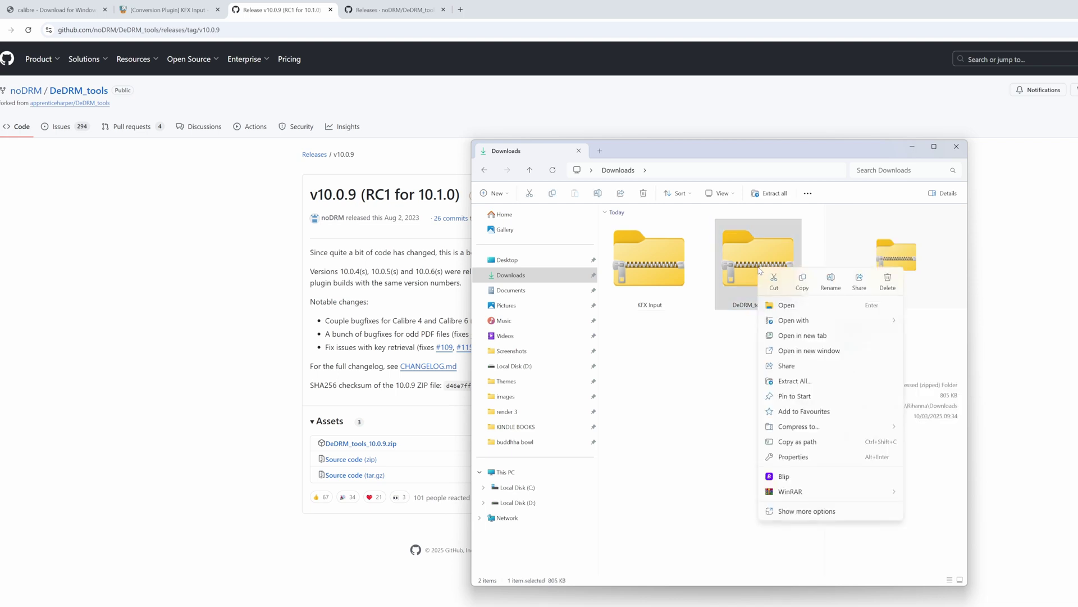
mouse_move(804, 497)
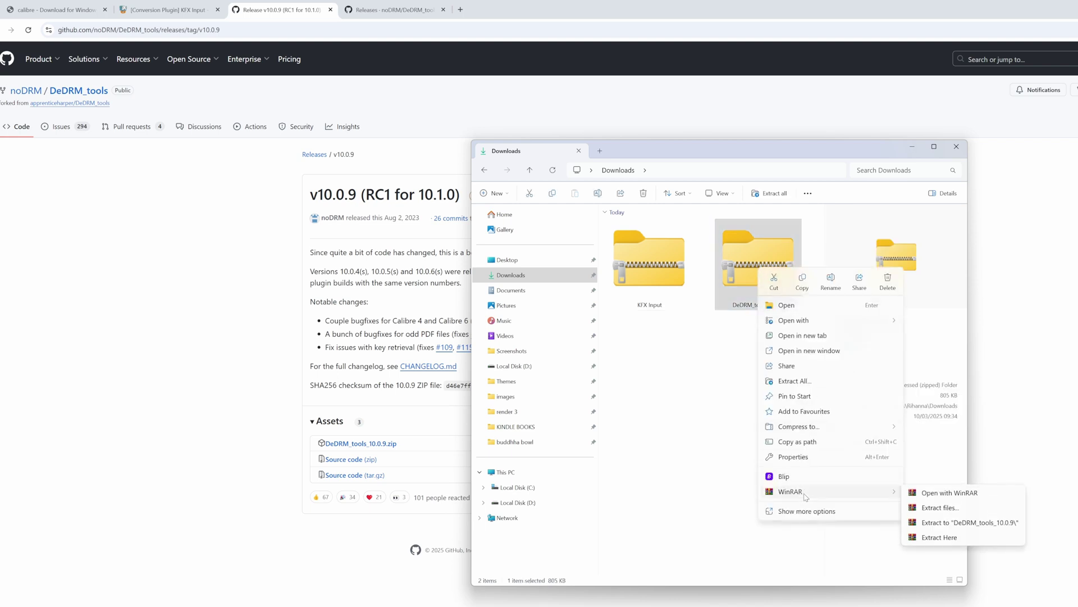
click(936, 523)
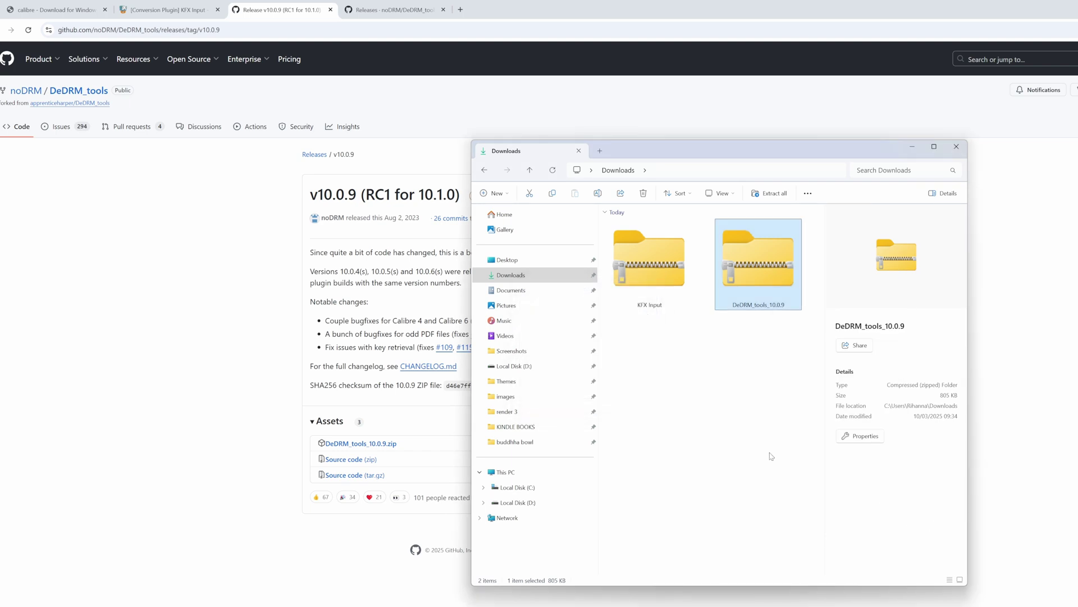
click(782, 426)
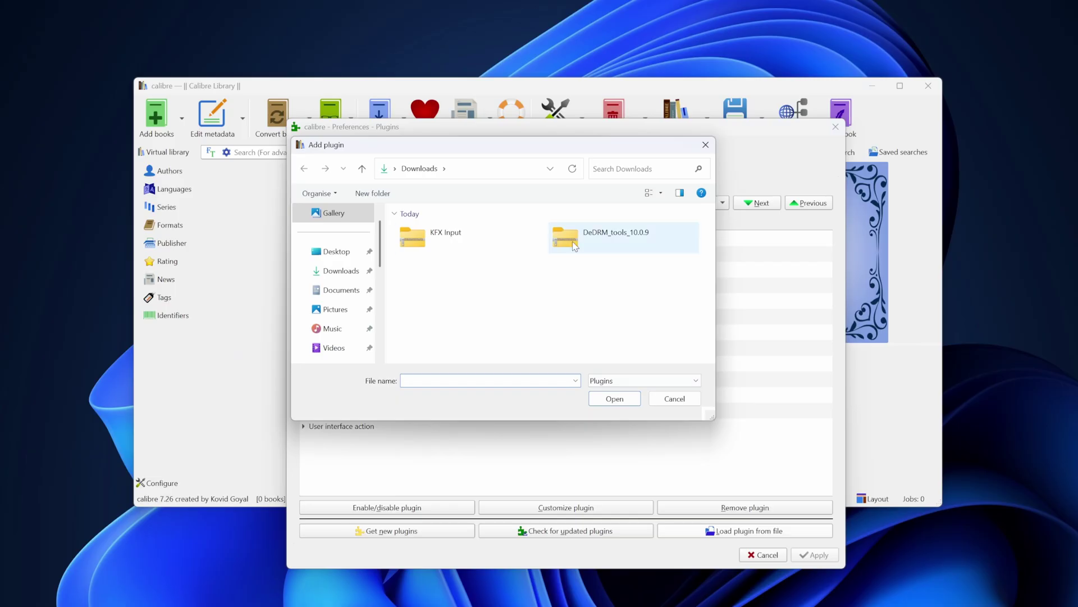
- Try to load the unextracted DeDRM_tools_10.0.9 archive as a calibre plugin, accepting the security risk
click(574, 245)
click(606, 400)
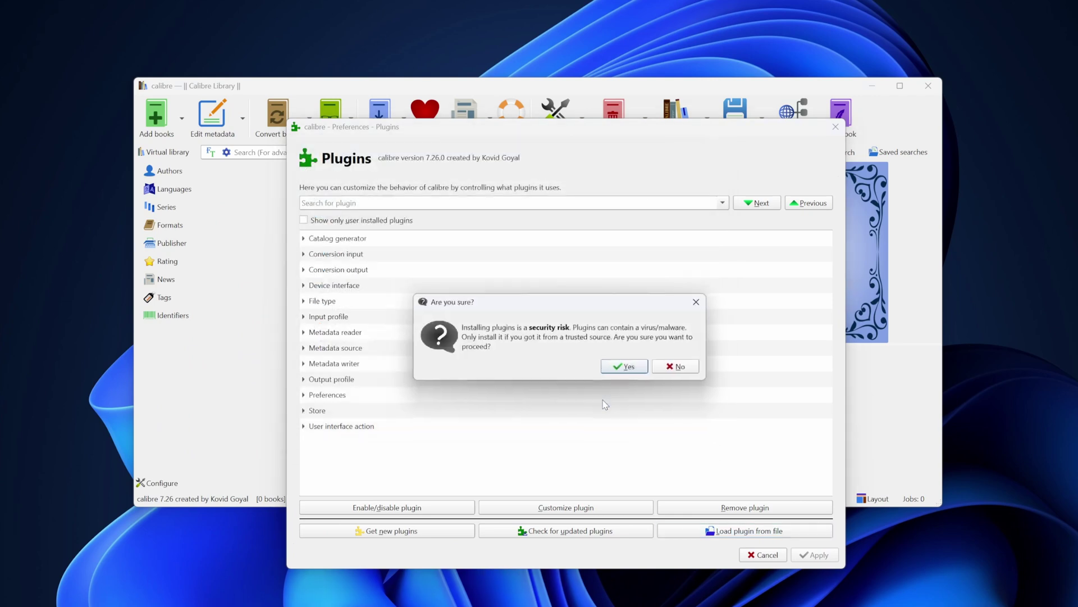
click(625, 367)
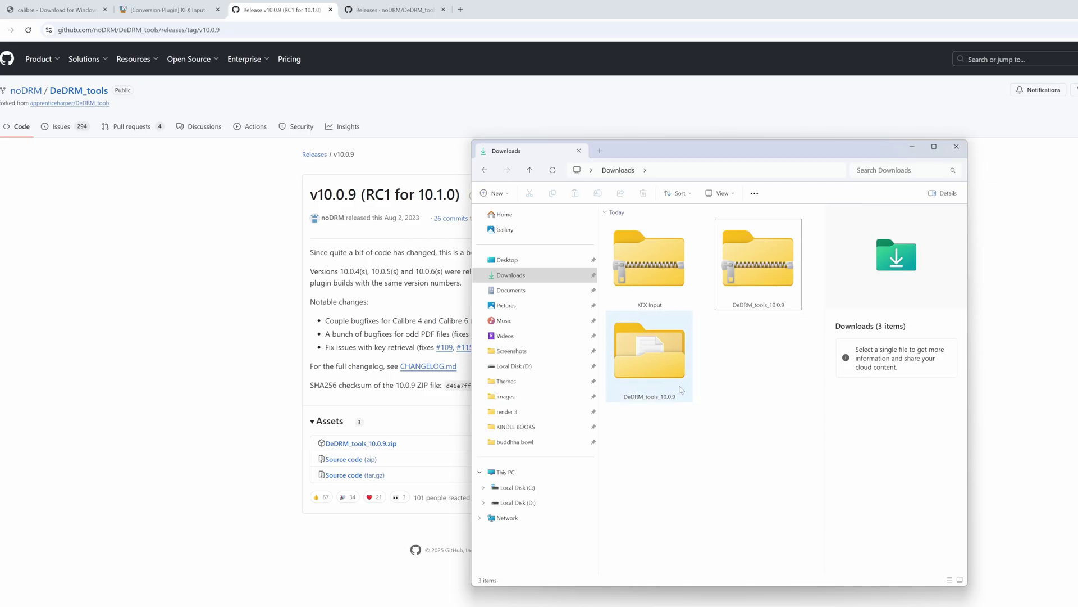
- Open the extracted DeDRM_tools_10.0.9 folder, and in calibre install the KFX Input plugin from its file in Downloads
double_click(650, 354)
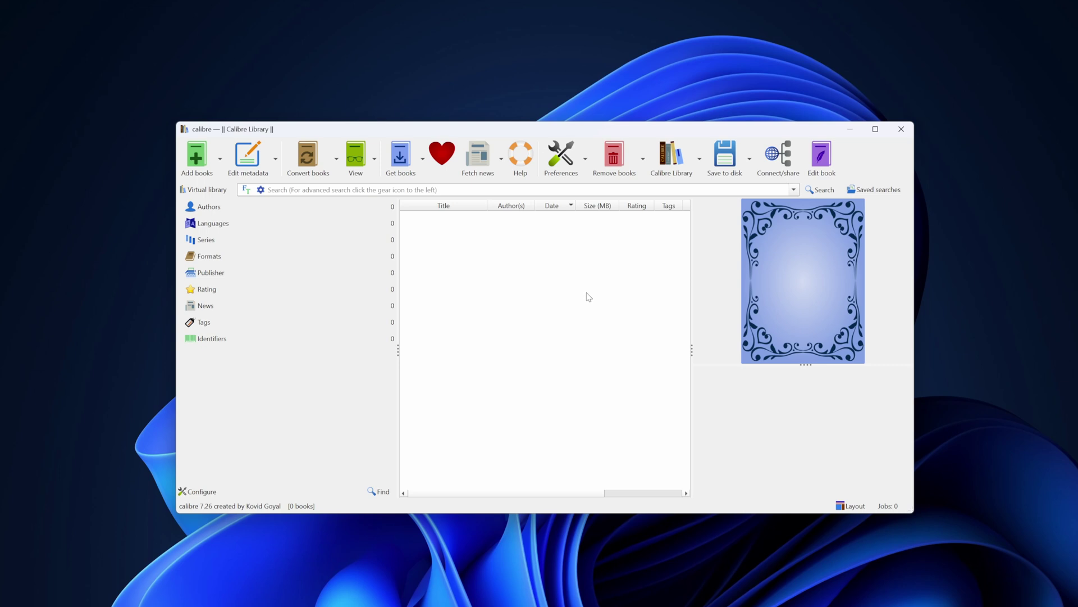
click(561, 163)
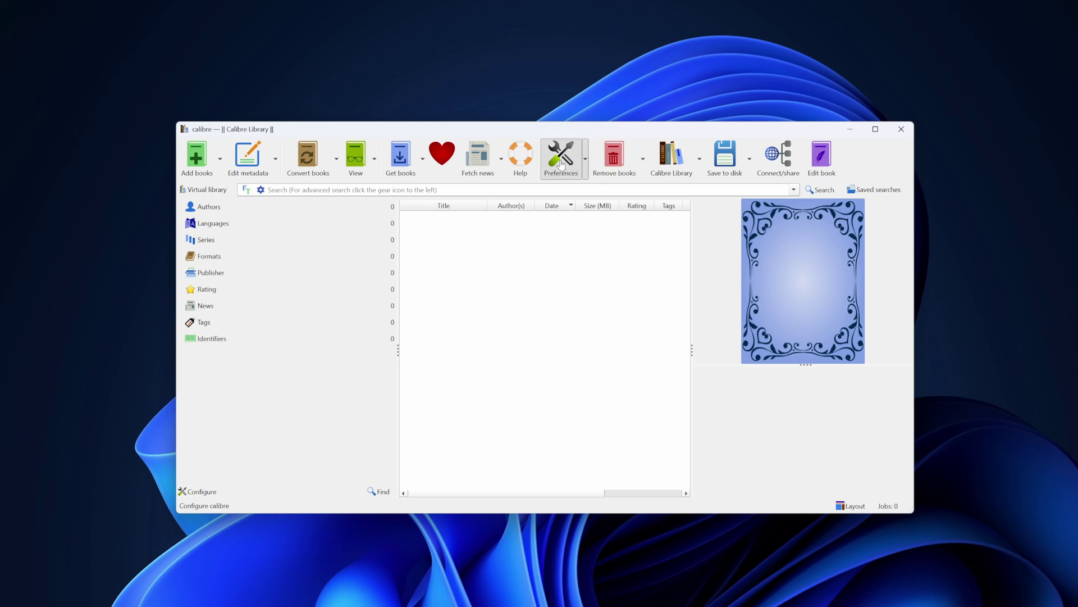
click(366, 552)
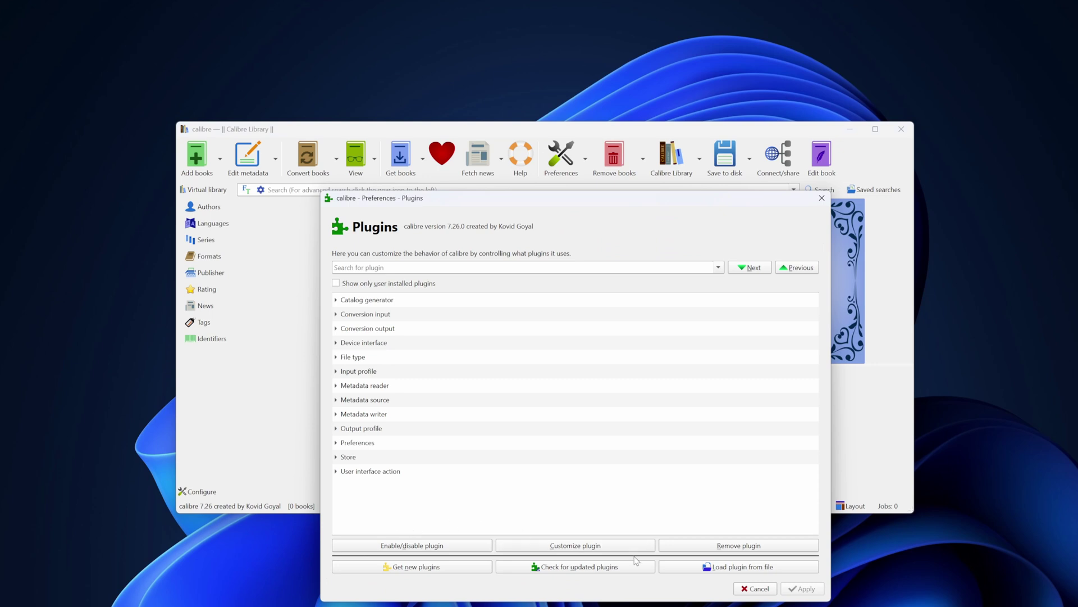
click(732, 568)
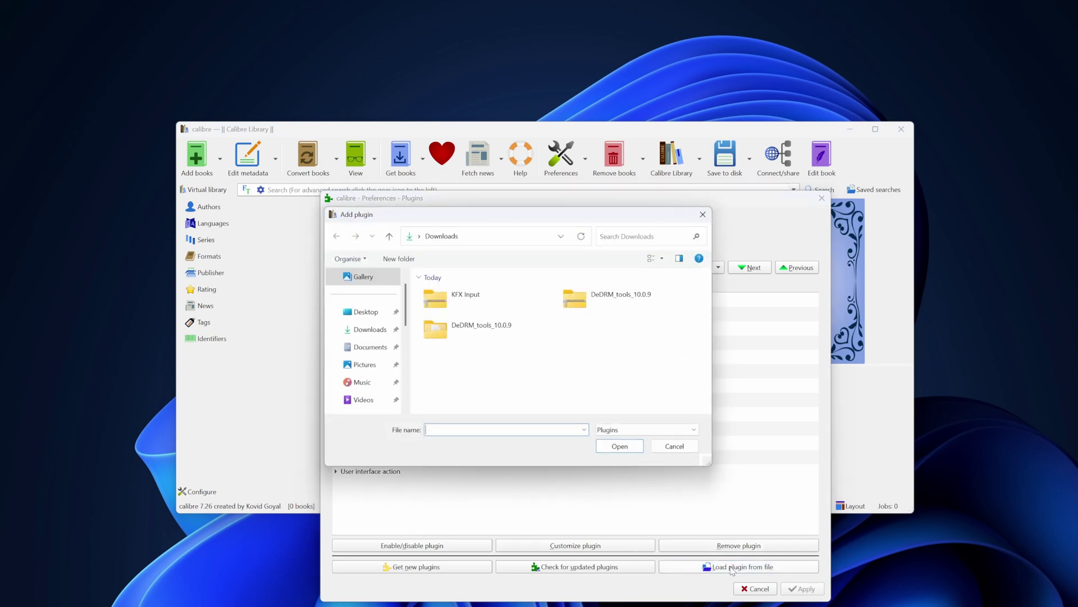
click(486, 309)
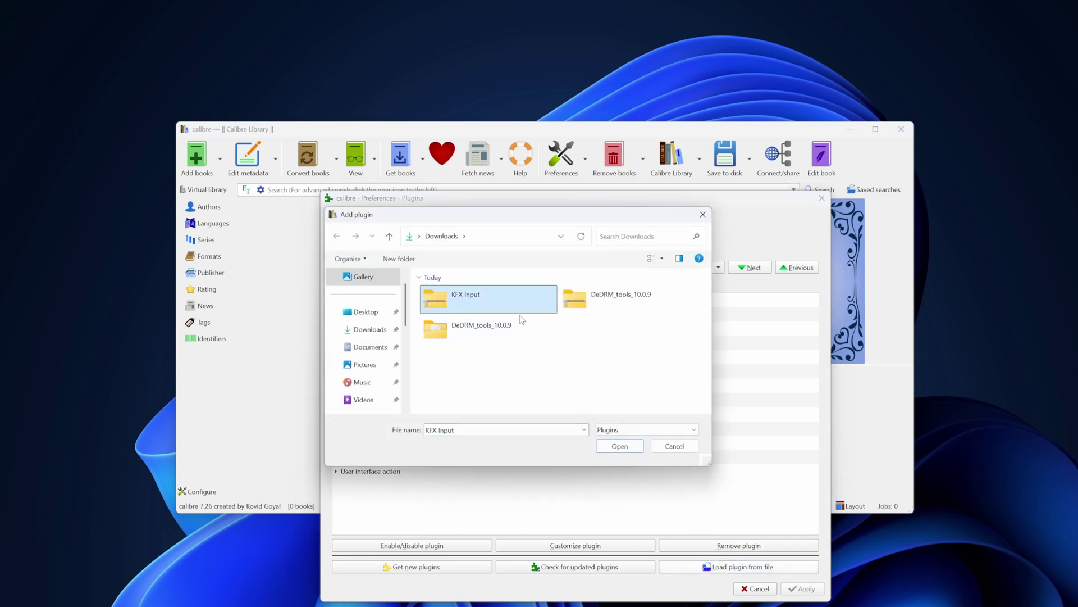
click(620, 446)
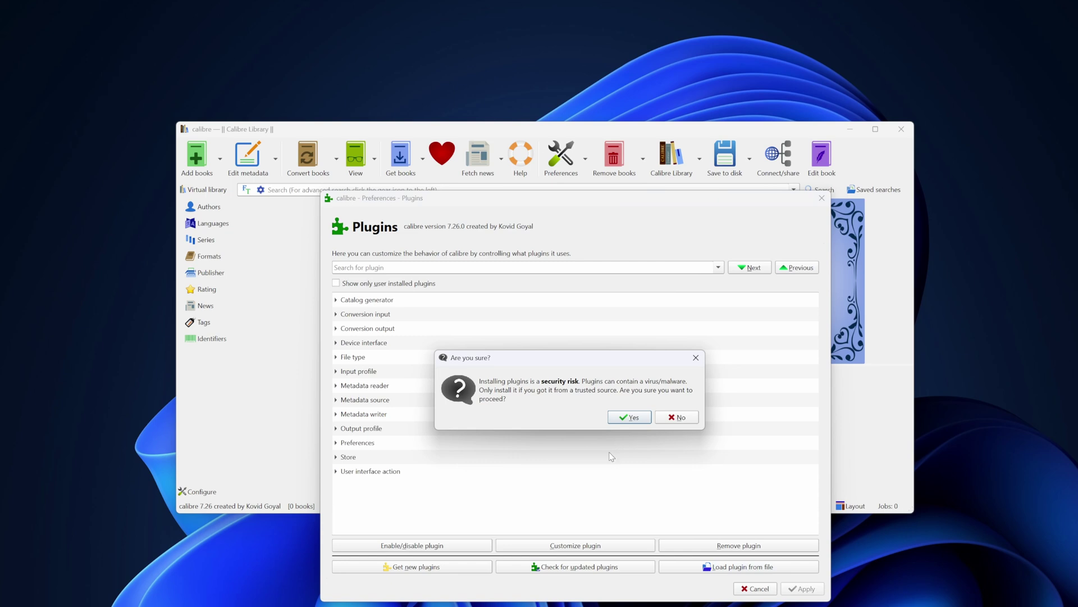
click(637, 420)
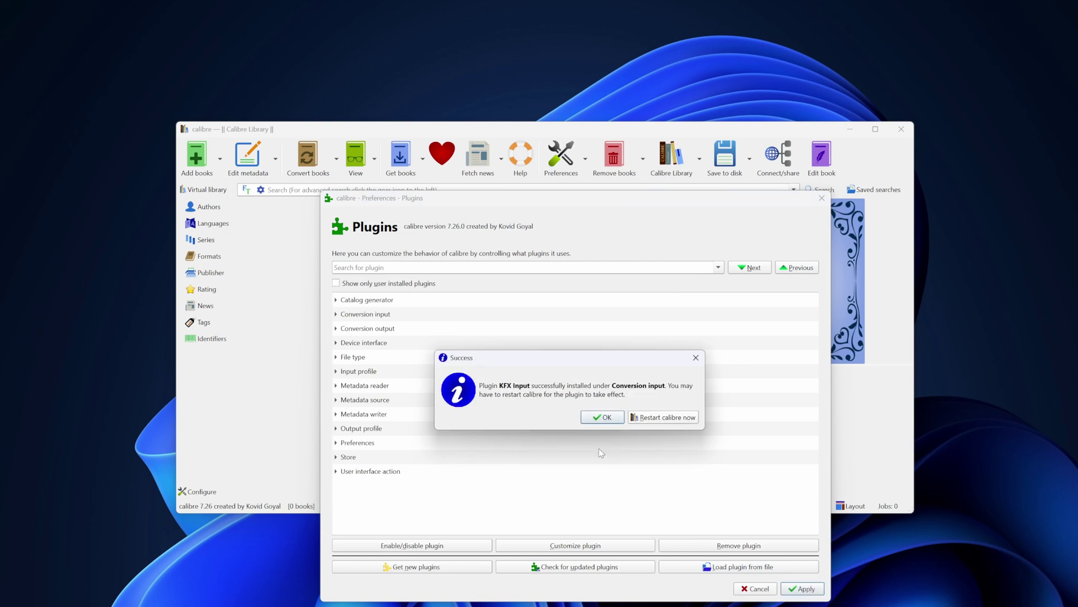
click(608, 420)
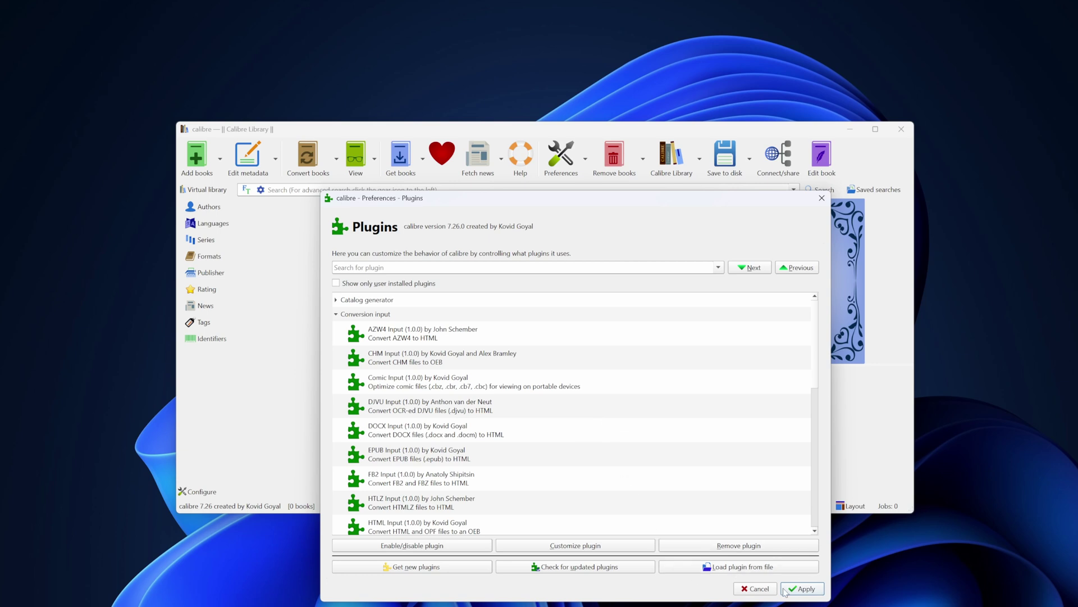
- Install the DeDRM_plugin file from the extracted DeDRM_tools_10.0.9 folder and restart calibre
click(741, 566)
click(501, 331)
double_click(501, 331)
click(469, 308)
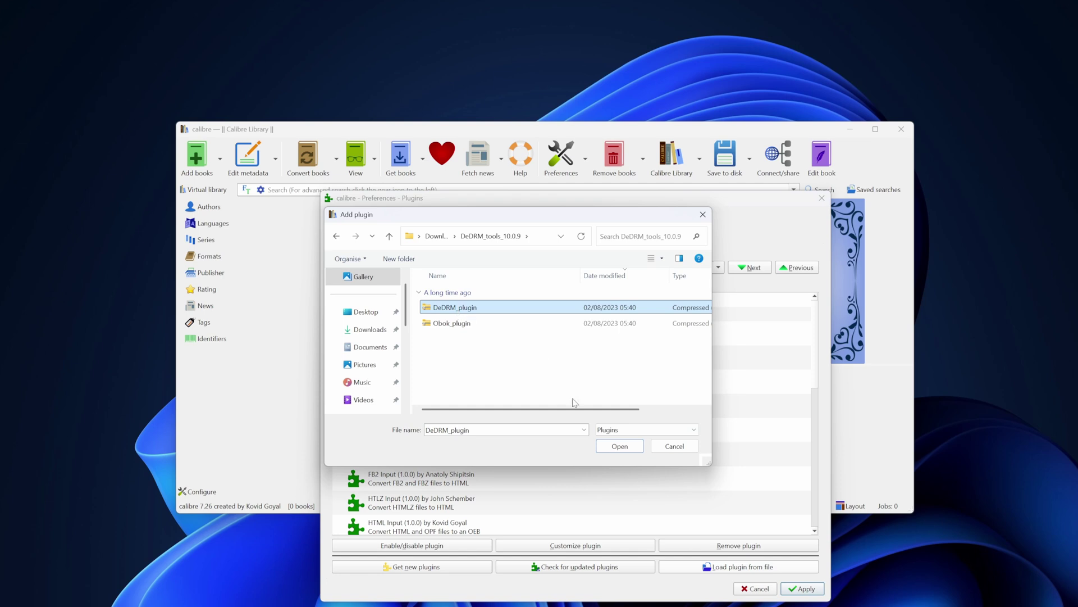
click(619, 447)
click(630, 417)
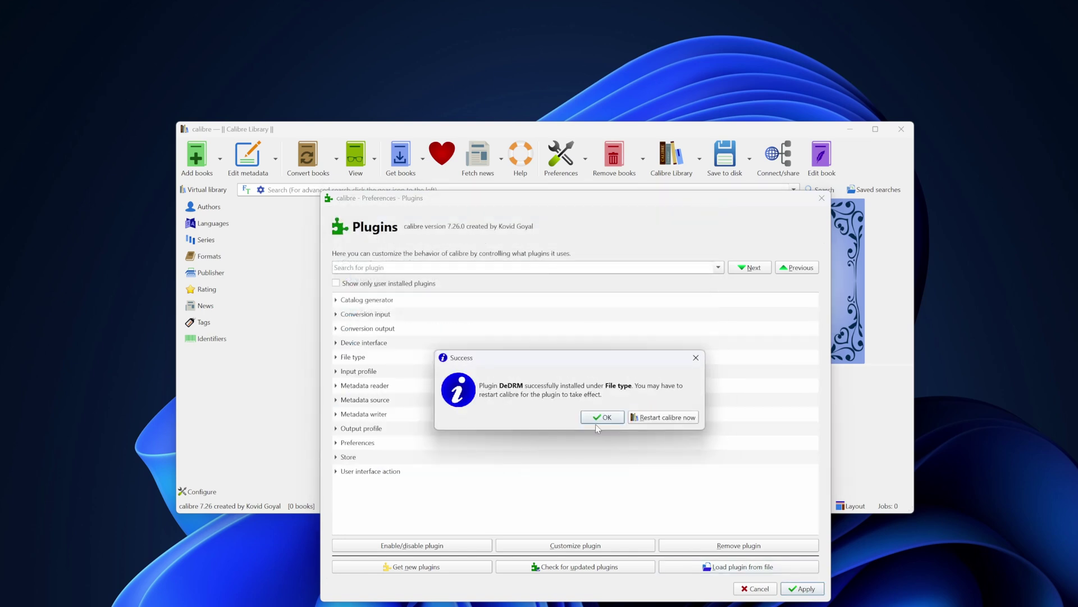
click(659, 417)
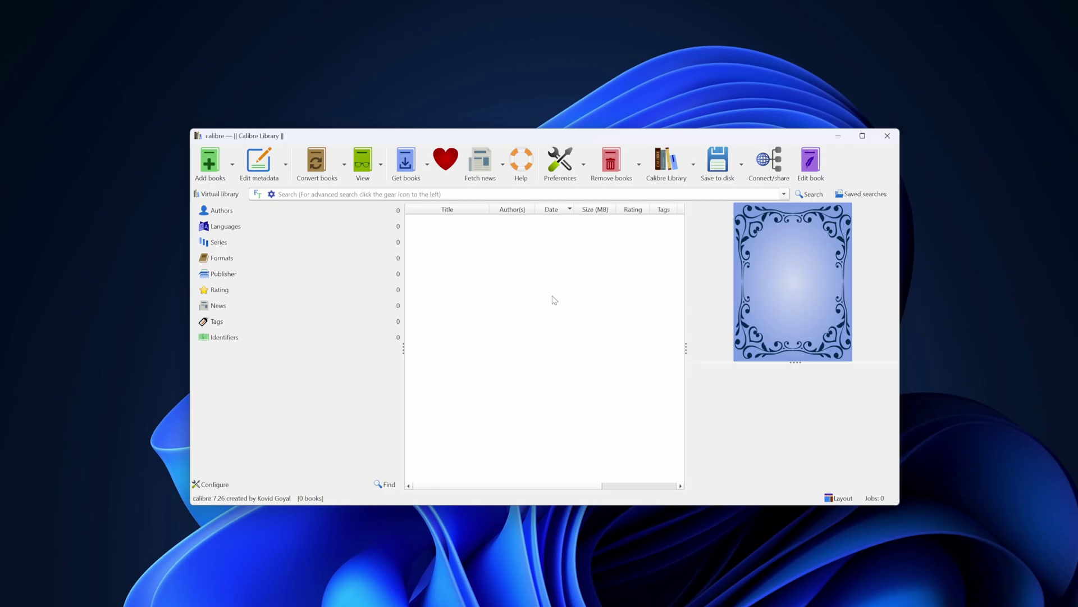
- Filter the calibre plugins to user installed ones only and examine the Conversion input and File type groups
click(560, 163)
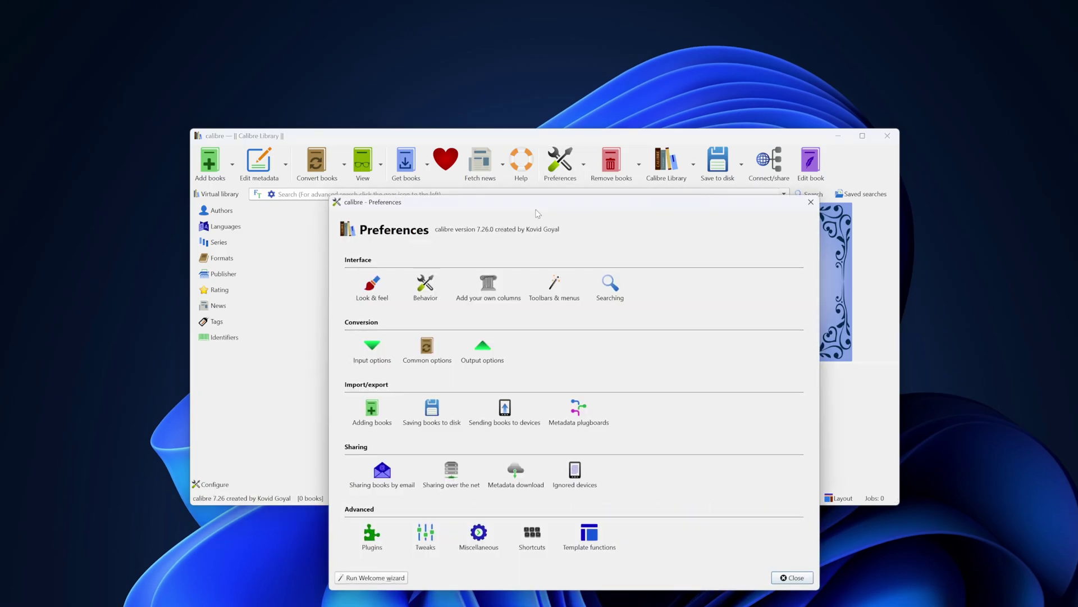
click(361, 539)
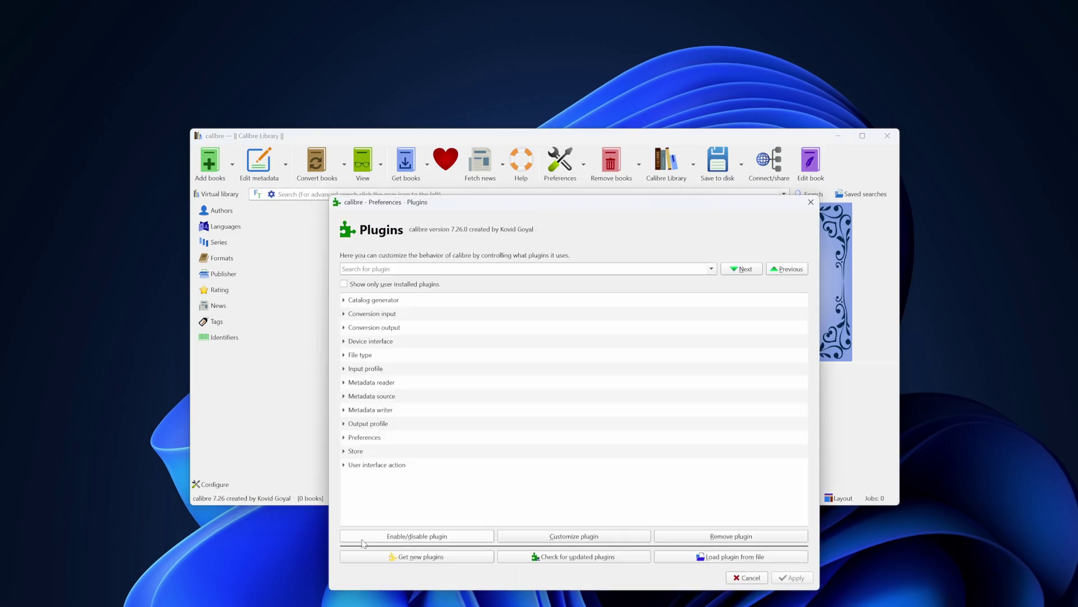
click(343, 285)
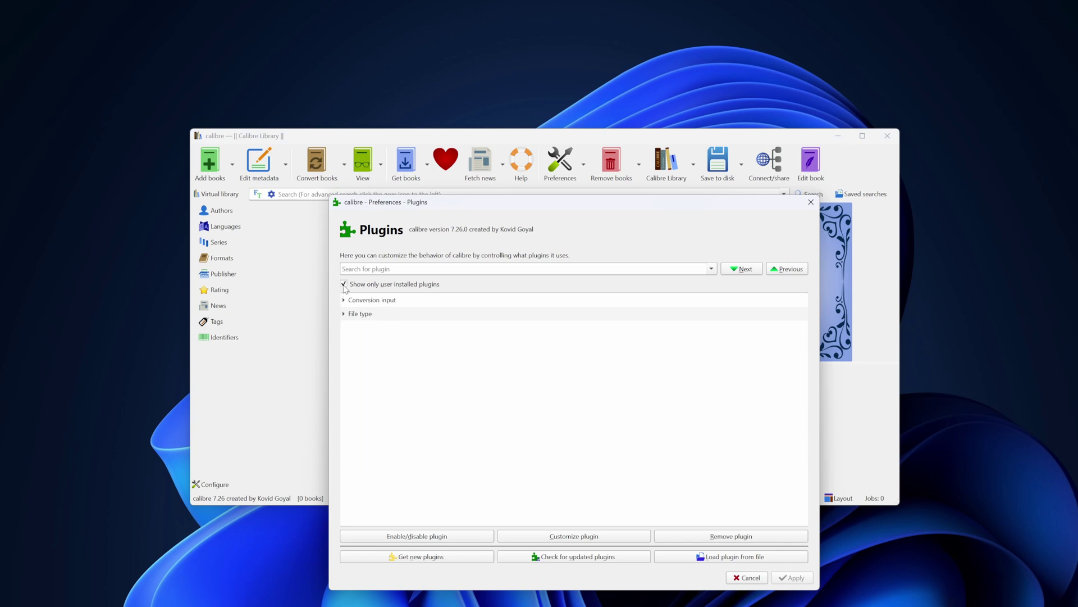
click(344, 300)
click(344, 337)
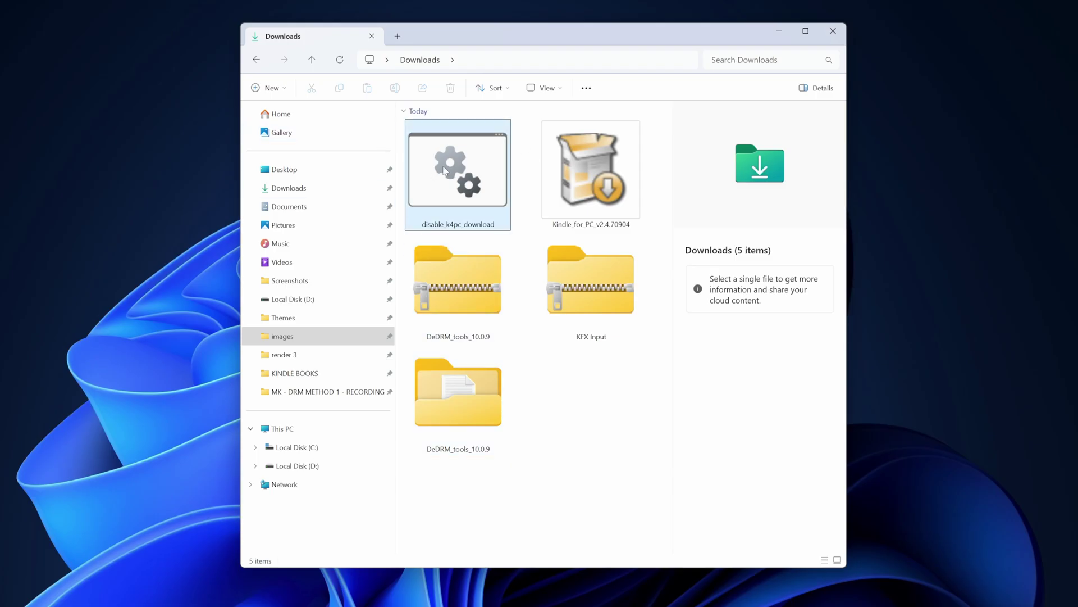
- Run the disable_k4pc_download batch file from the Downloads folder
click(444, 170)
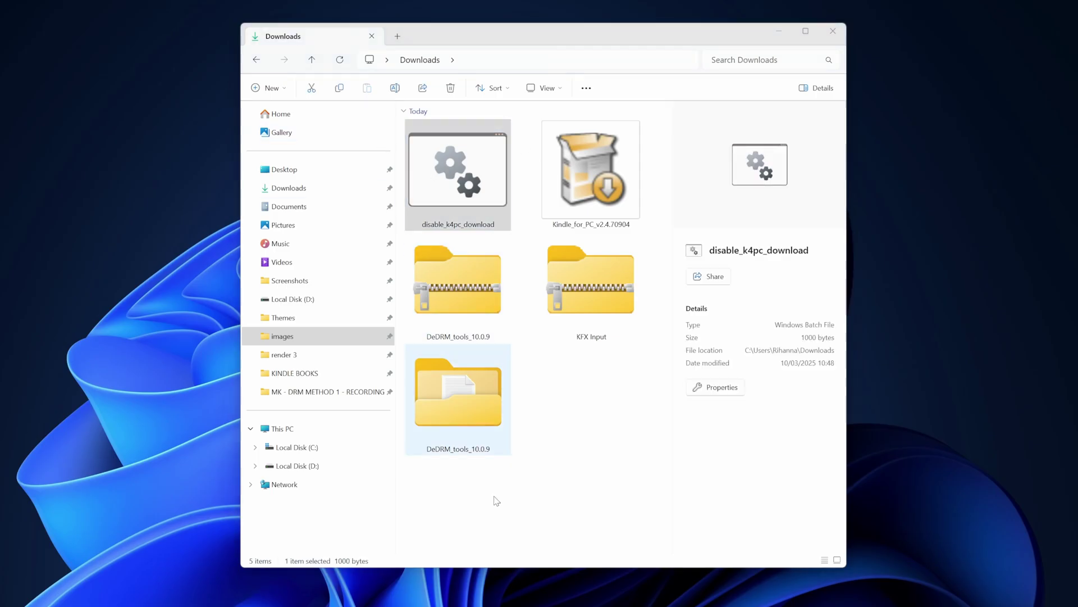
key(Return)
drag(399, 416, 493, 245)
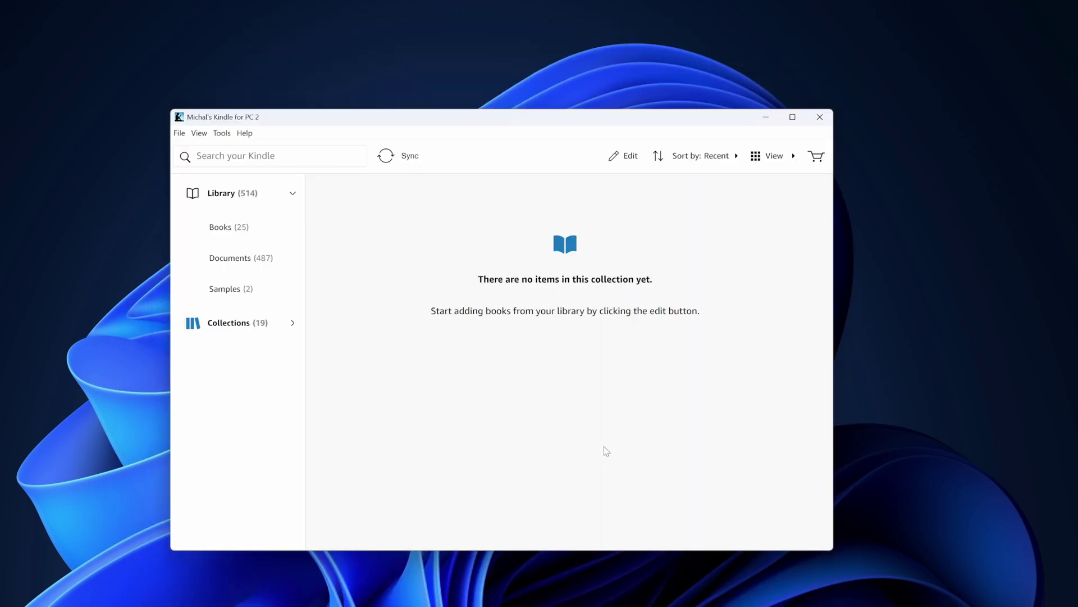
- In Kindle for PC, turn off automatic update installation and anonymous crash reports, and save the options
click(223, 133)
click(232, 192)
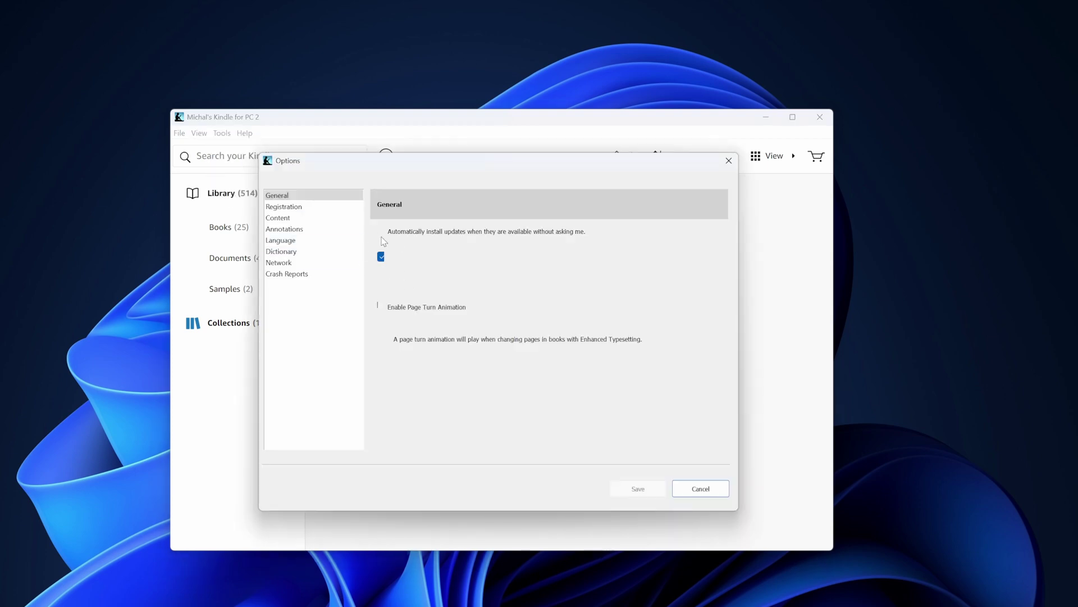
click(381, 257)
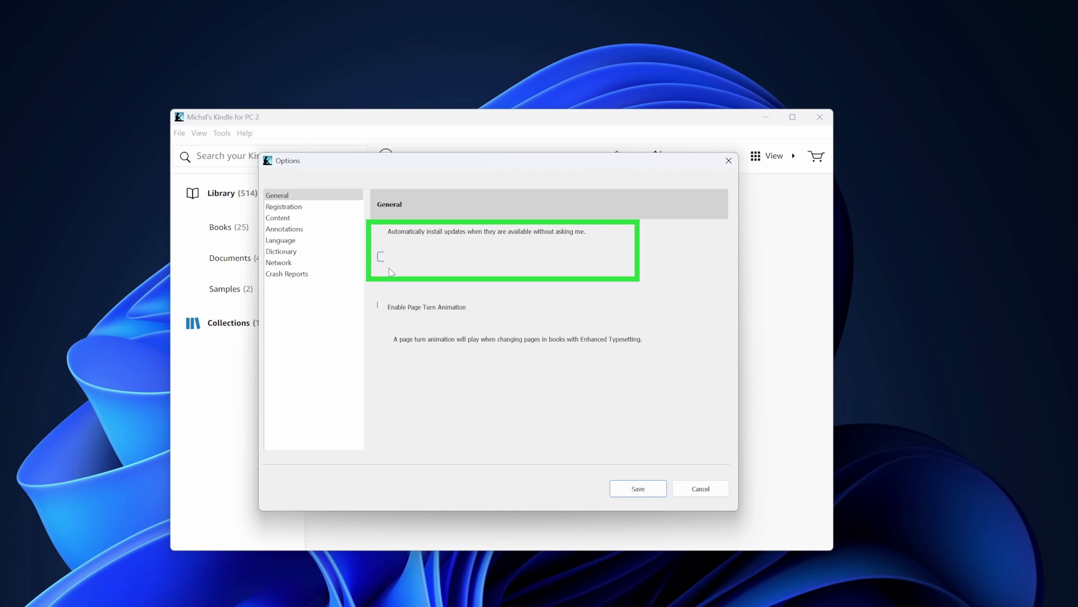
click(318, 274)
click(382, 233)
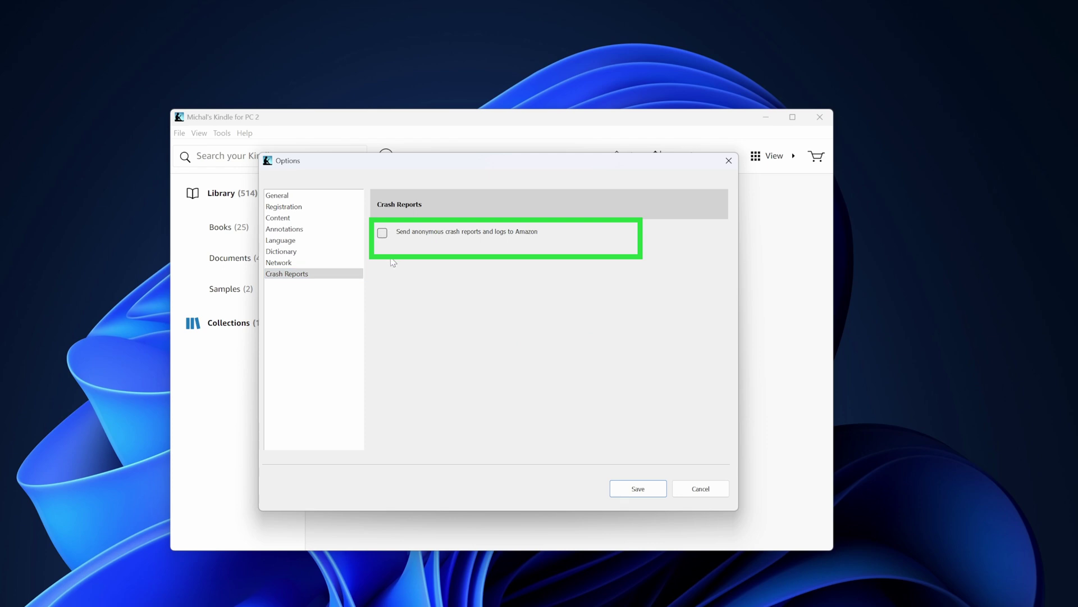
click(633, 485)
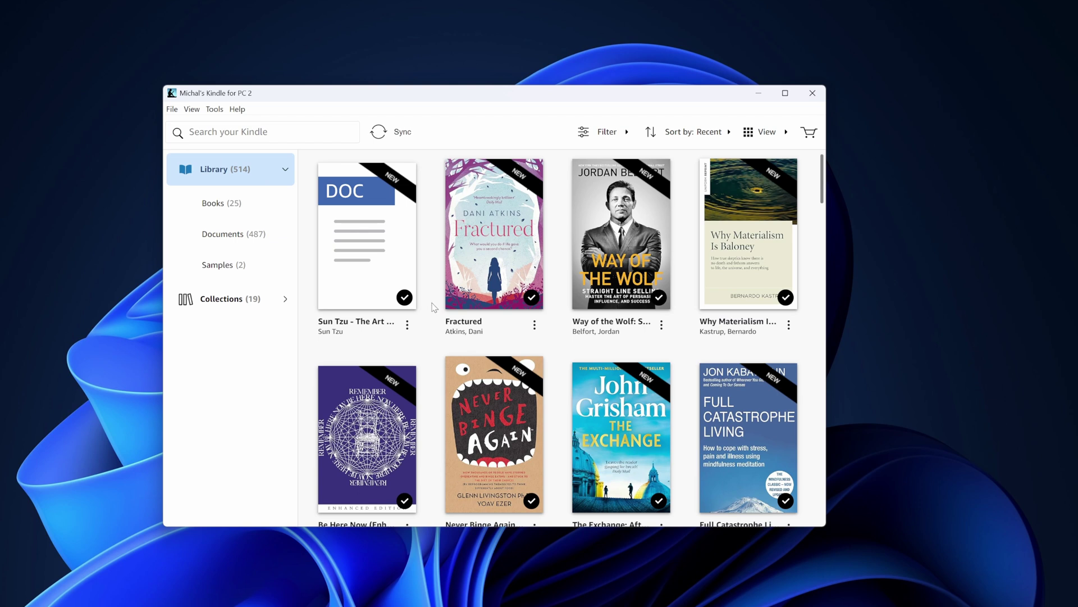
- Open the Content section of the Kindle for PC options
click(214, 109)
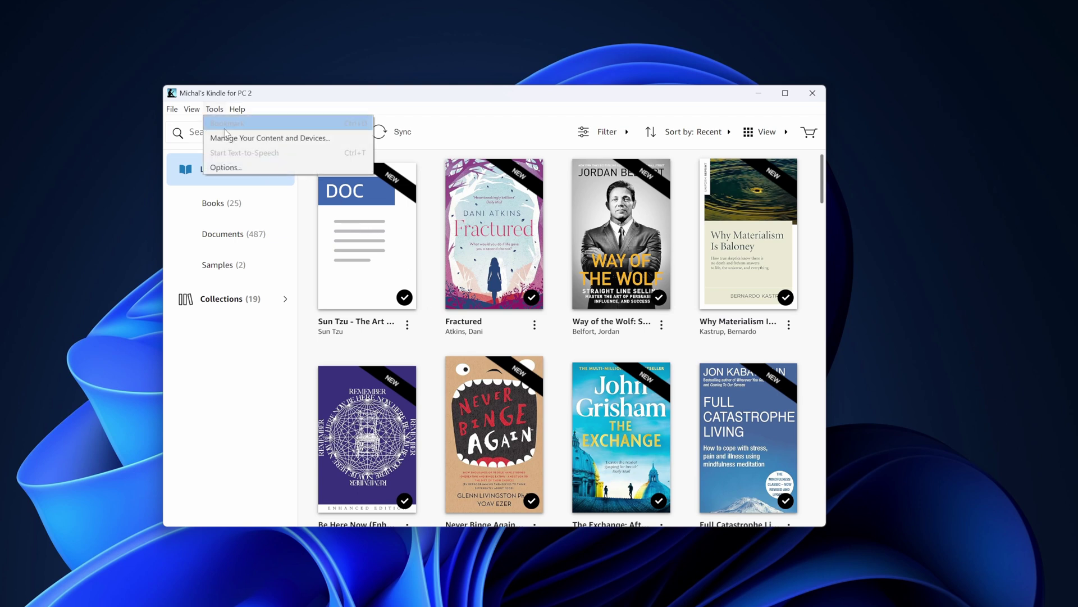
click(225, 168)
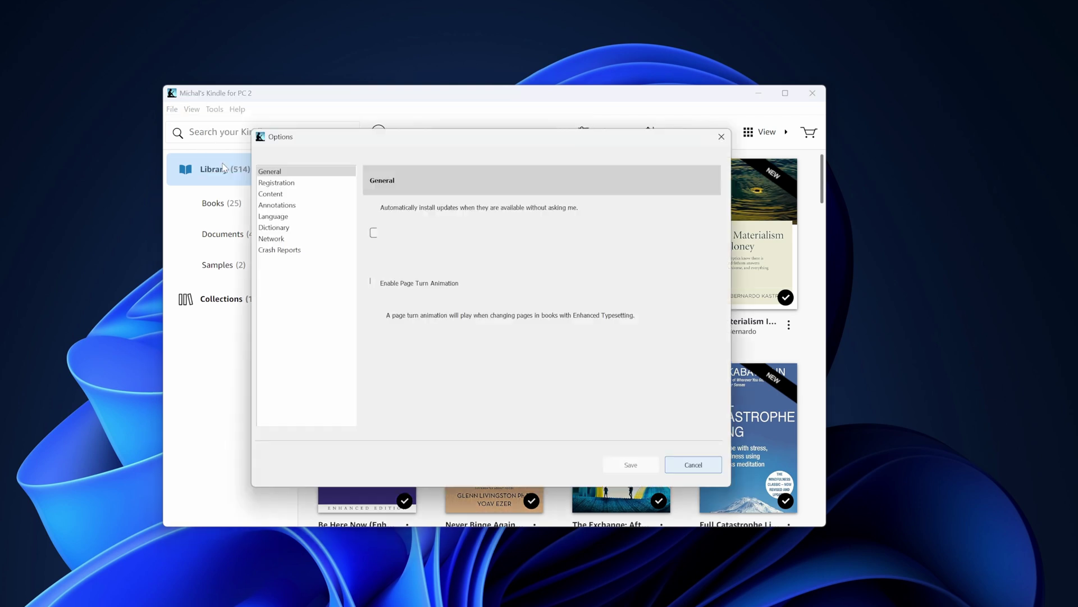
click(292, 195)
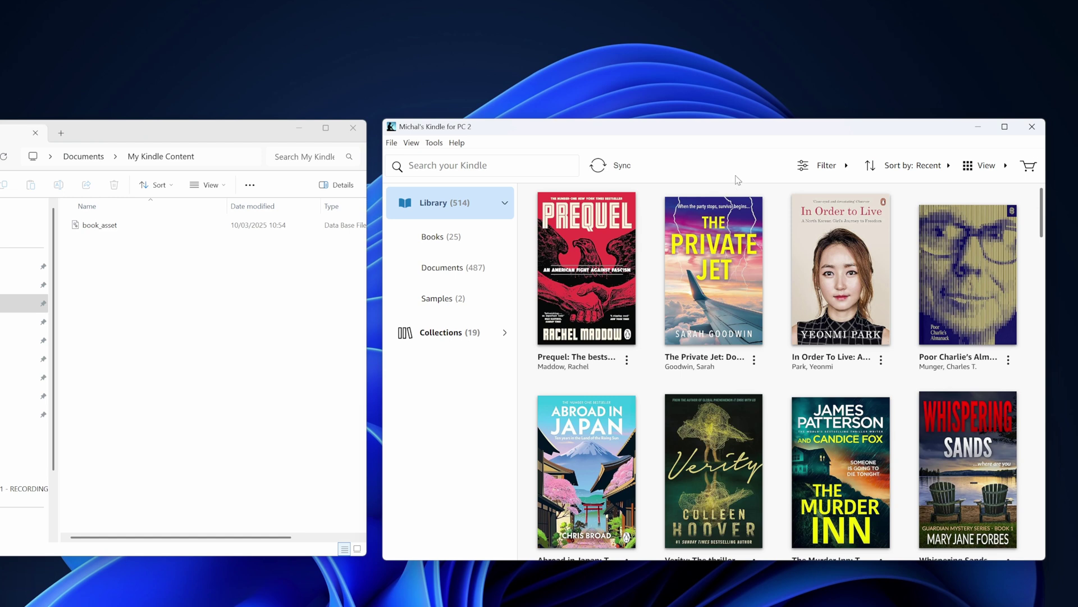
- With the Kindle library beside the My Kindle Content folder, download the book Prequel
drag(722, 126, 724, 128)
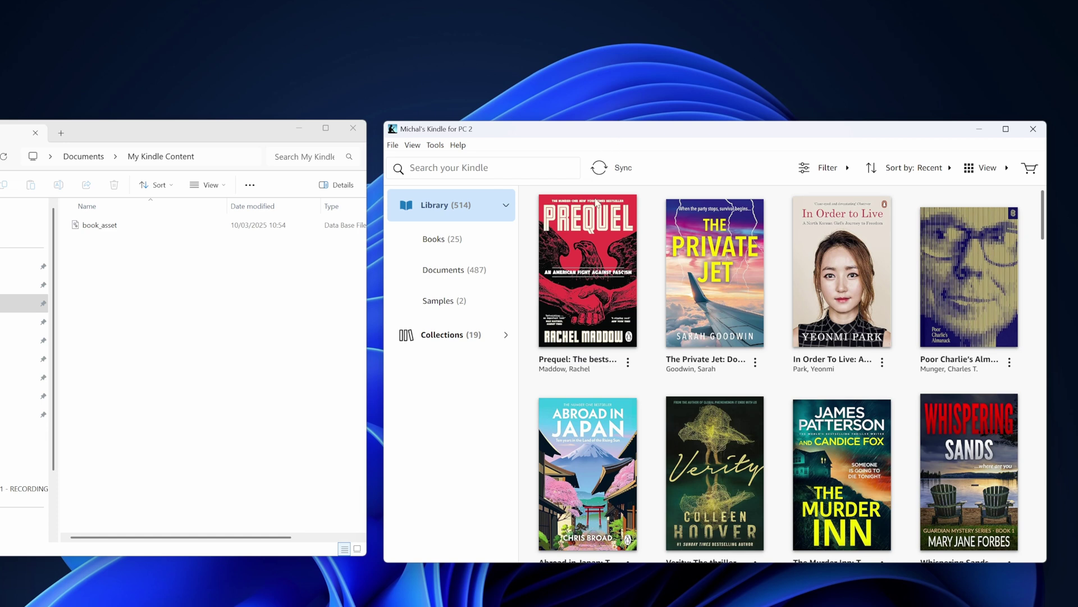
click(266, 365)
click(653, 382)
right_click(583, 272)
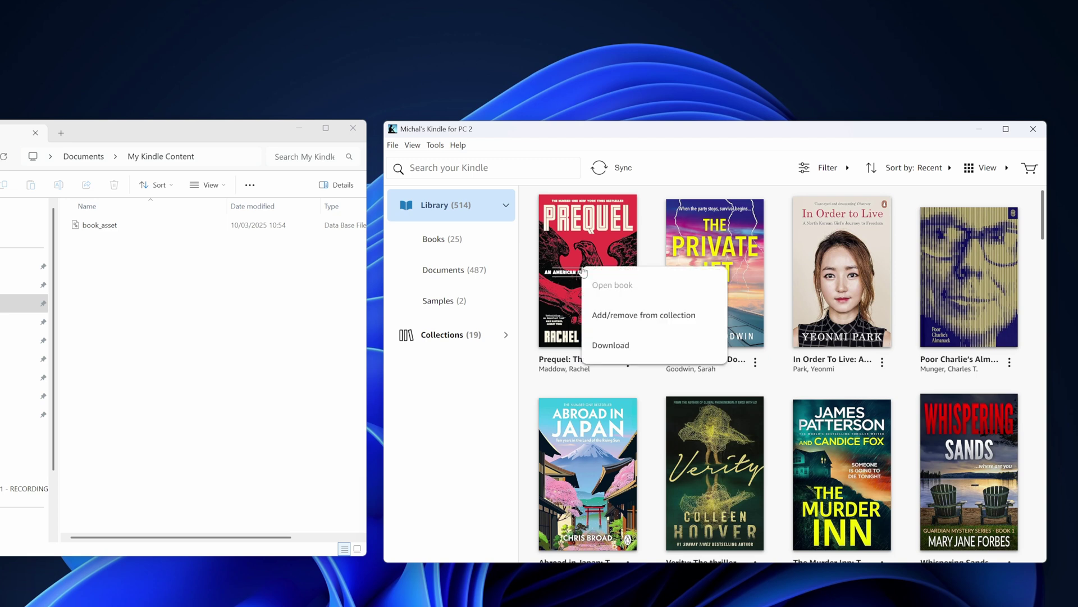
click(609, 346)
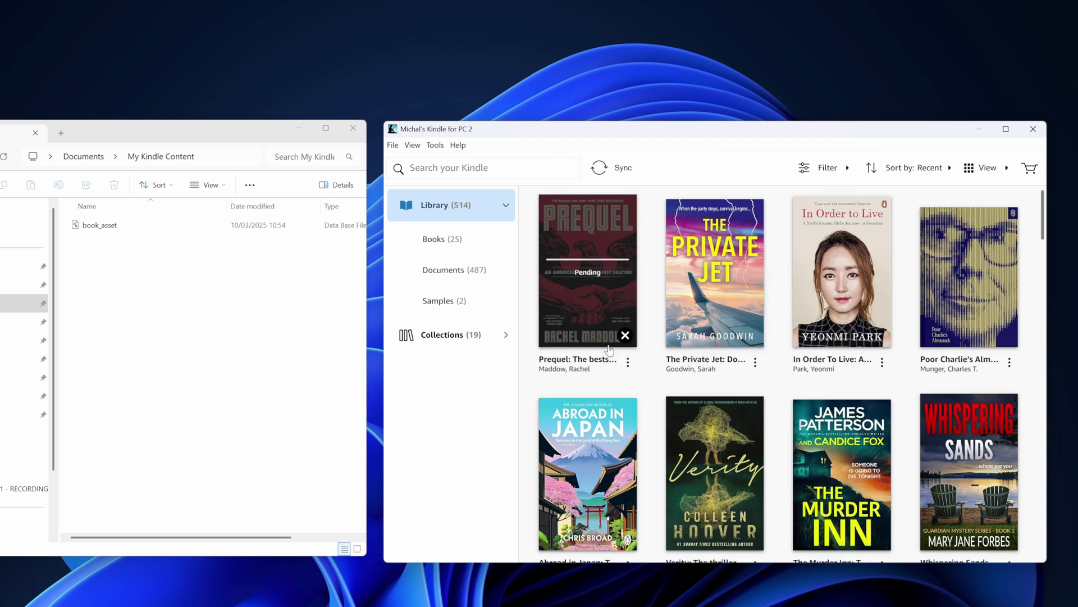
- Download the books The Private Jet and In Order To Live from the Kindle library
right_click(716, 274)
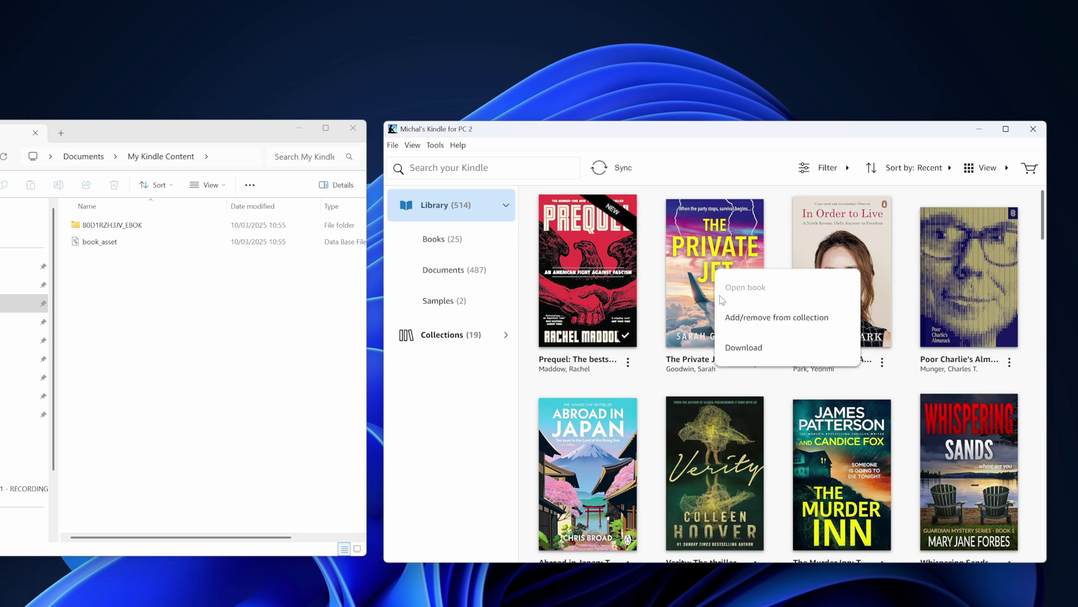
click(732, 348)
right_click(848, 271)
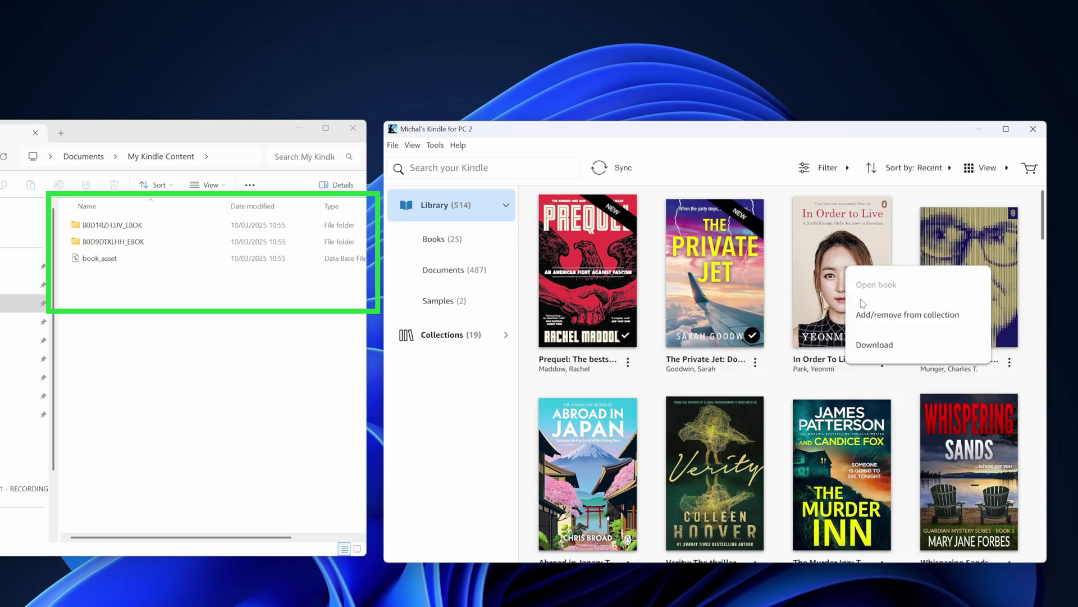
click(861, 343)
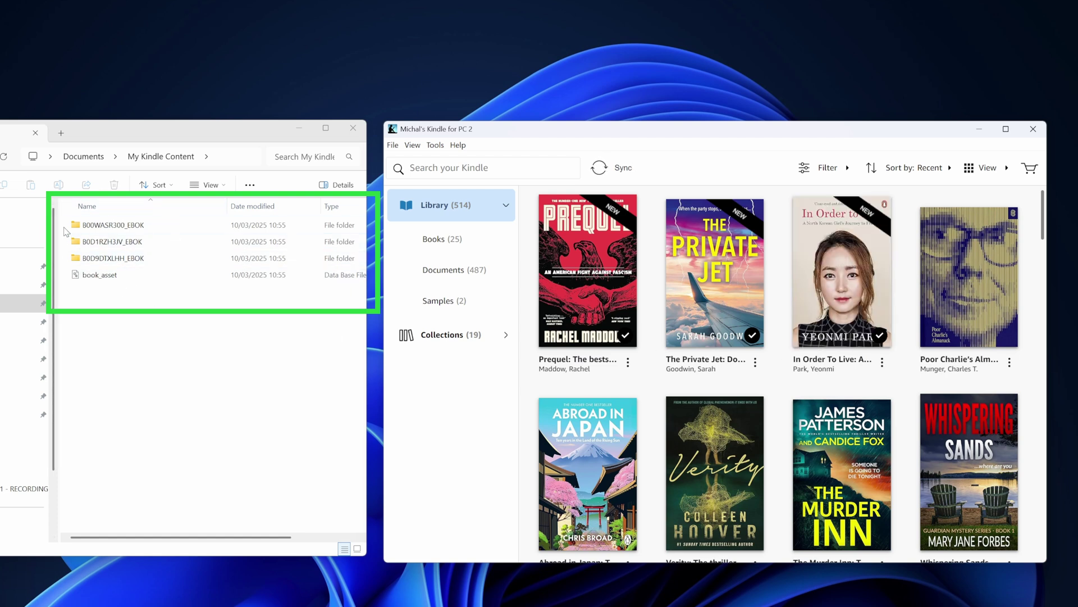
- Open the B0D9DTXLHH_EBOK folder in My Kindle Content and add its B0D9DTXLHH_EBOK.azw file to the calibre library
click(118, 260)
double_click(118, 259)
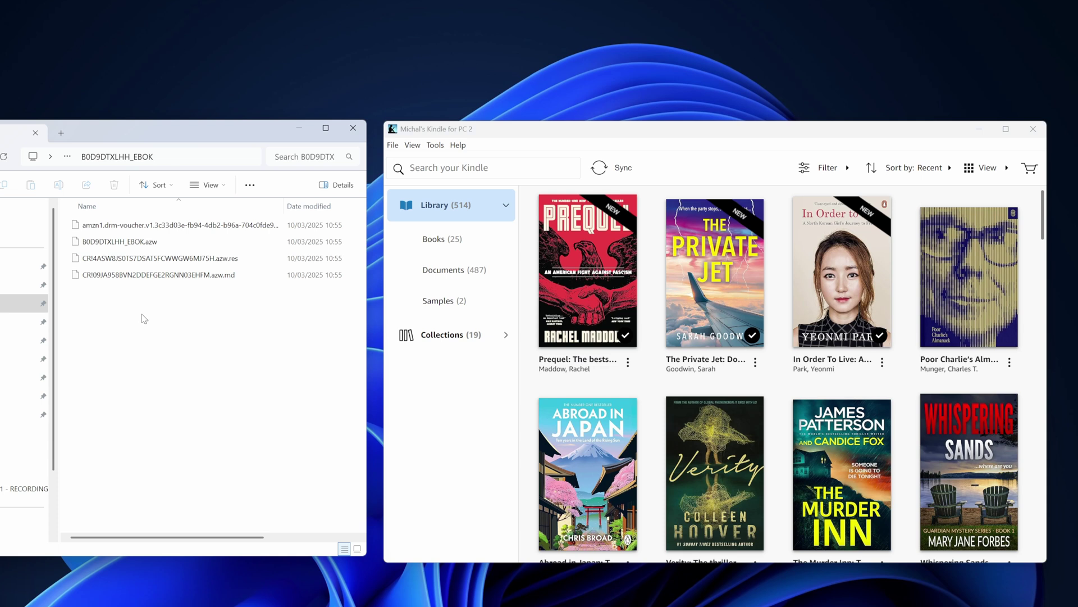
drag(295, 197, 329, 200)
click(144, 244)
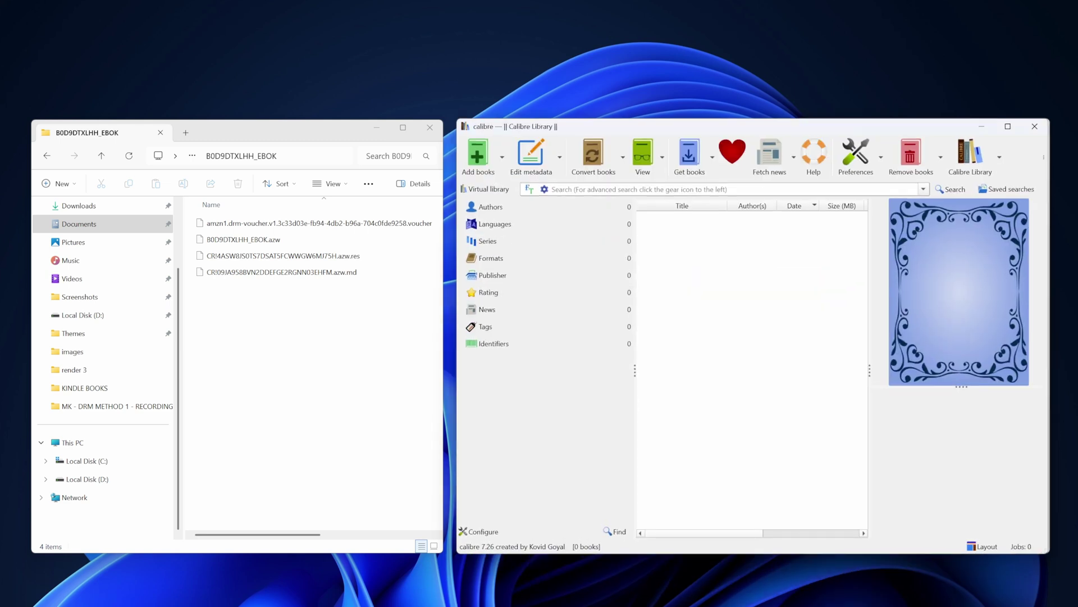
drag(243, 240, 722, 277)
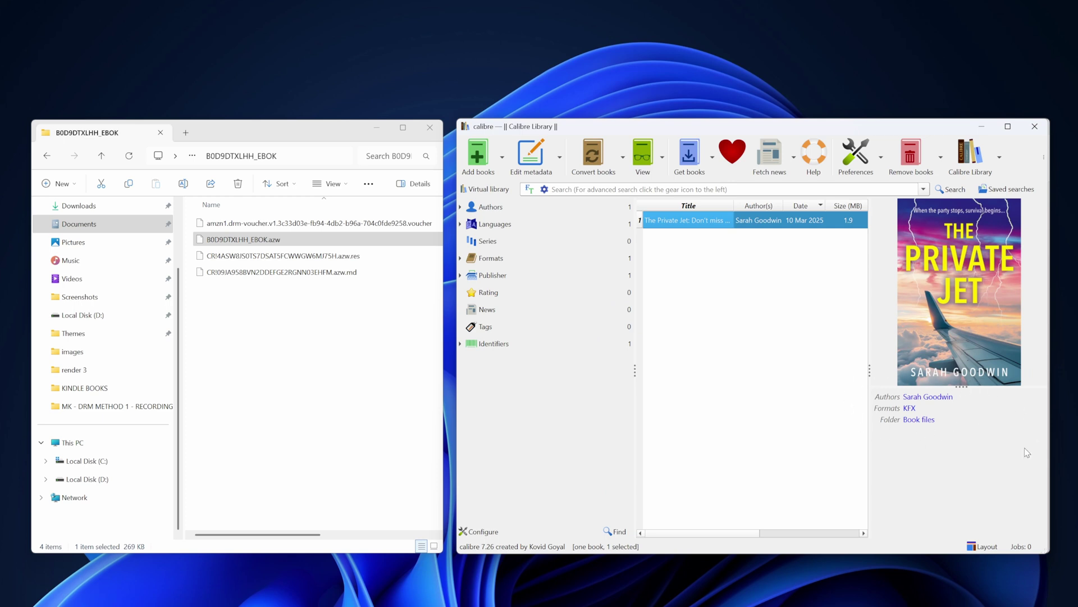
- Convert The Private Jet individually from KFX to EPUB, keeping the other conversion settings at their defaults
right_click(719, 218)
mouse_move(756, 278)
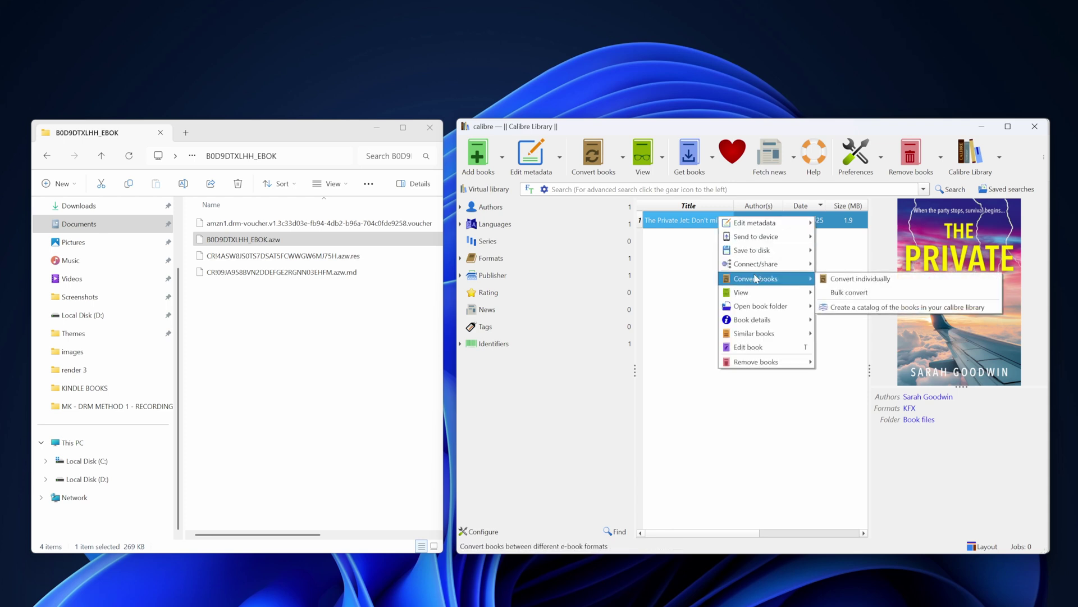
click(839, 279)
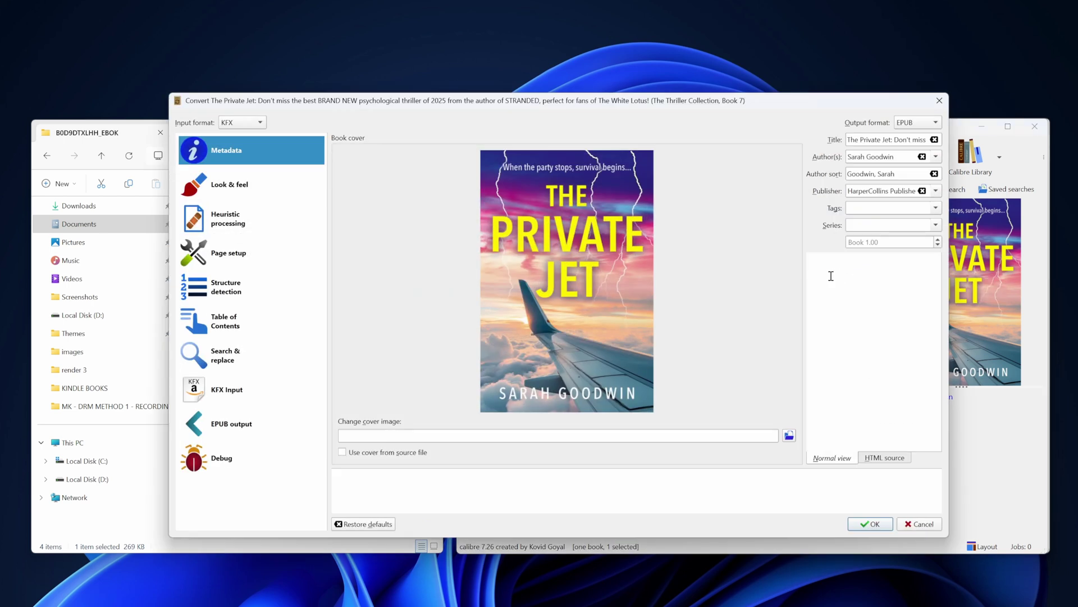
click(934, 122)
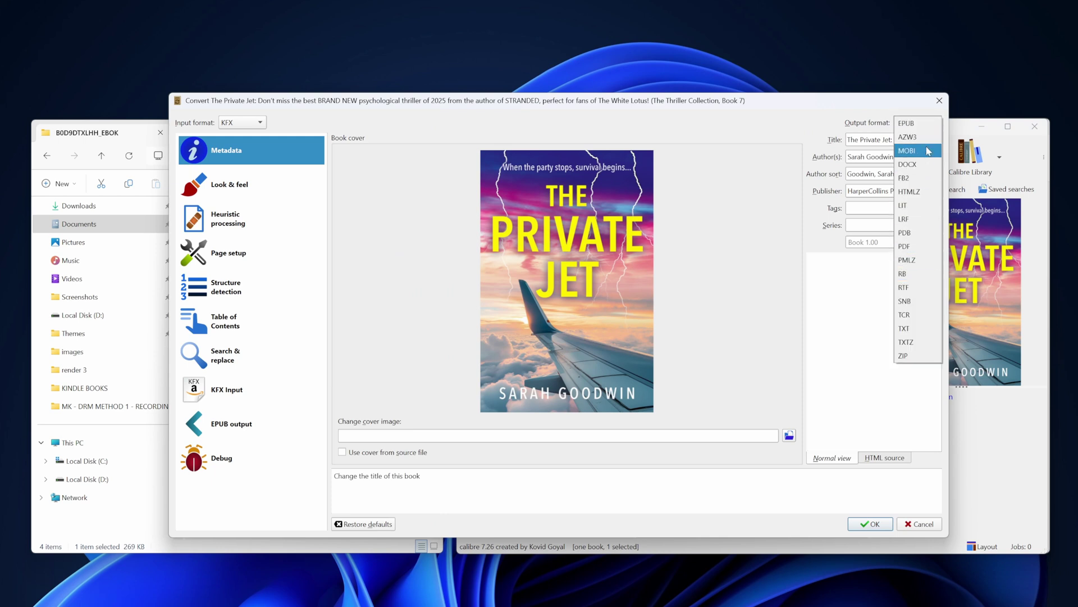
click(933, 123)
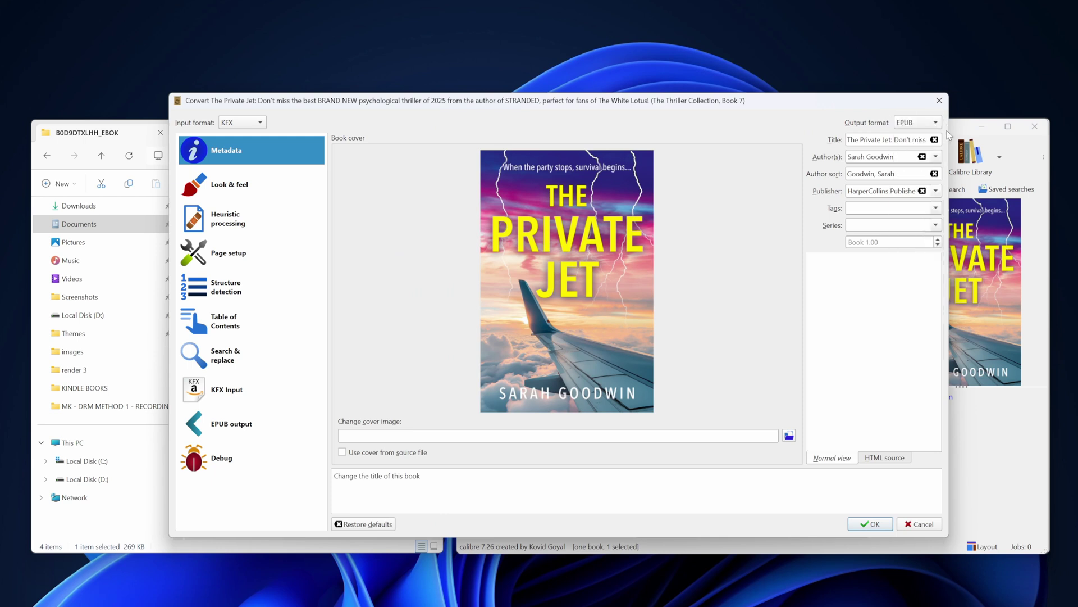
click(872, 525)
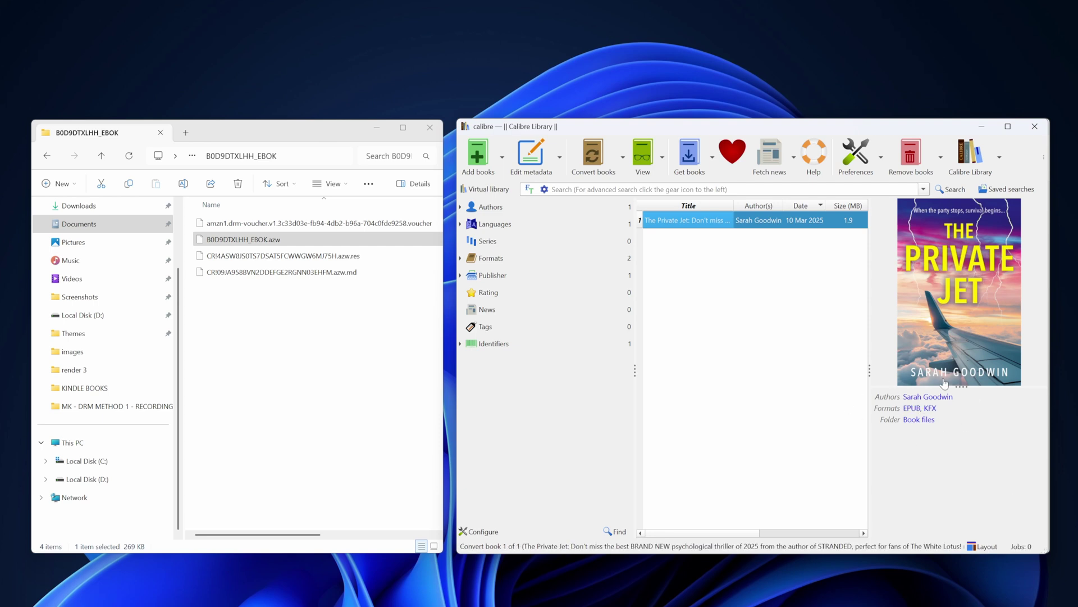
- Open The Private Jet in the calibre e-book viewer and read through its pages
right_click(745, 222)
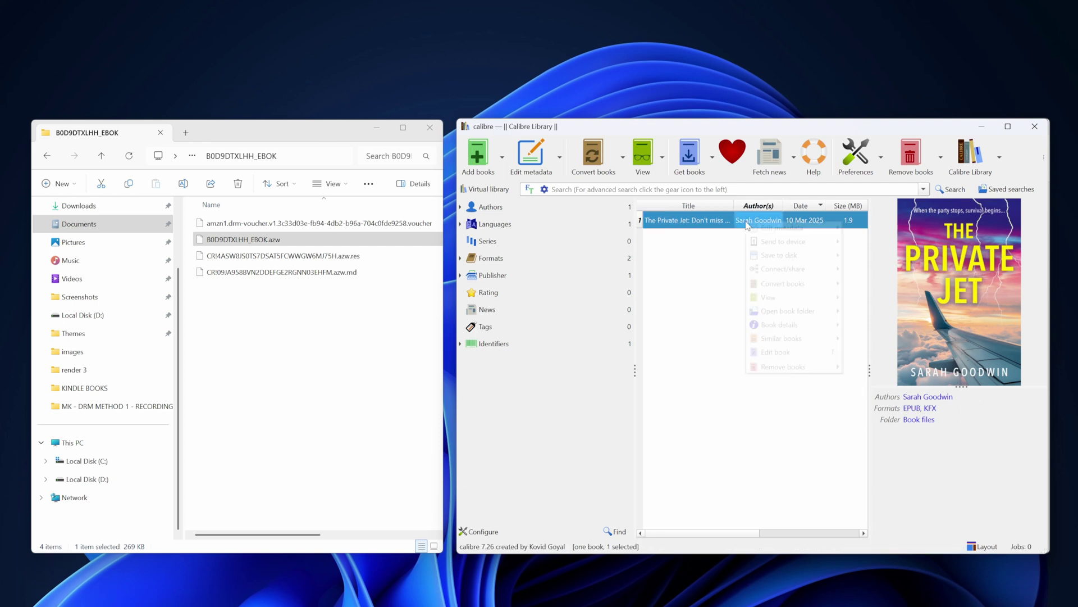
mouse_move(784, 298)
click(865, 297)
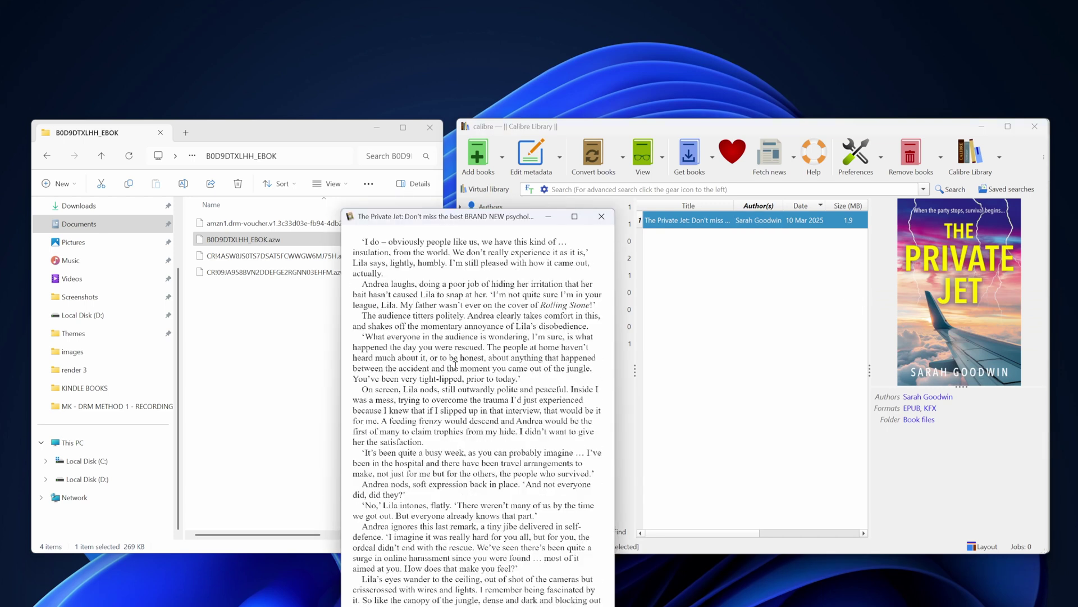
scroll(455, 365, down, 5)
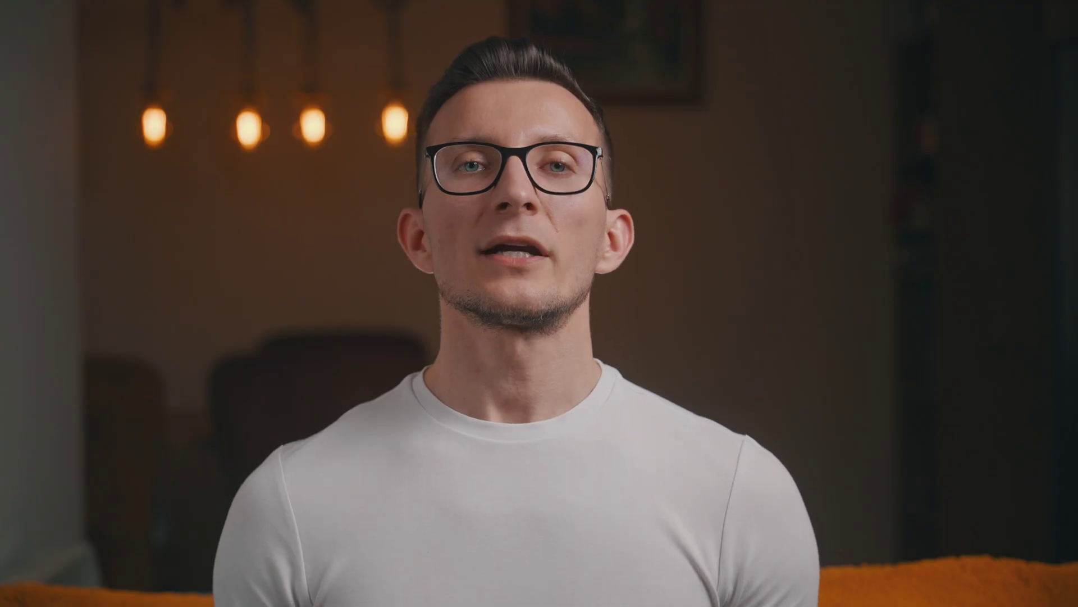
- Switch to Kindle for PC and open its About Kindle version information
click(326, 120)
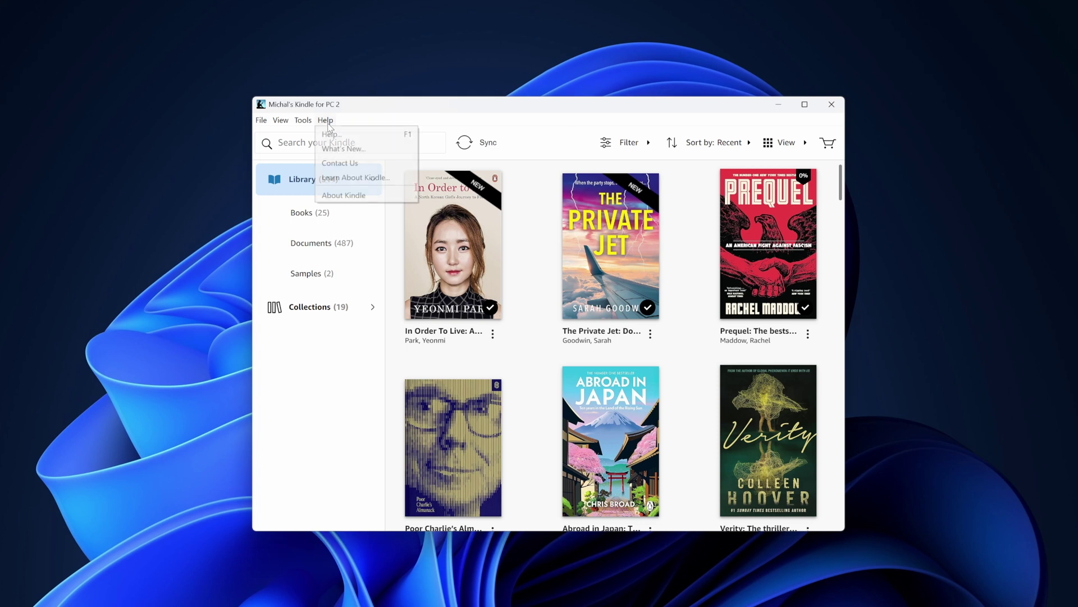
click(334, 192)
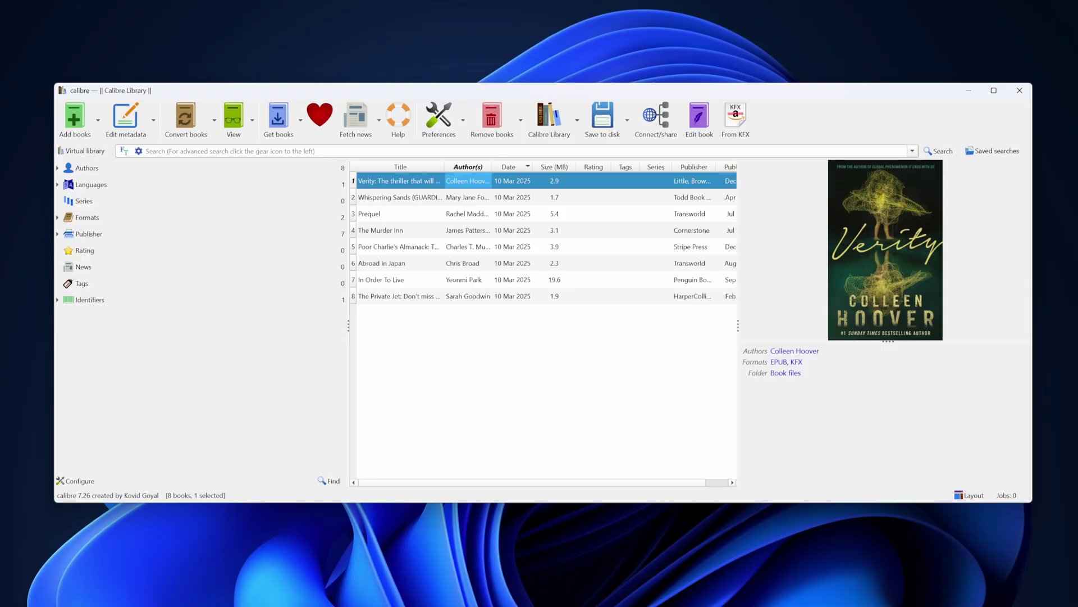
- In calibre, go through the books from Whispering Sands to The Private Jet and check each one's listed formats
click(393, 198)
click(393, 214)
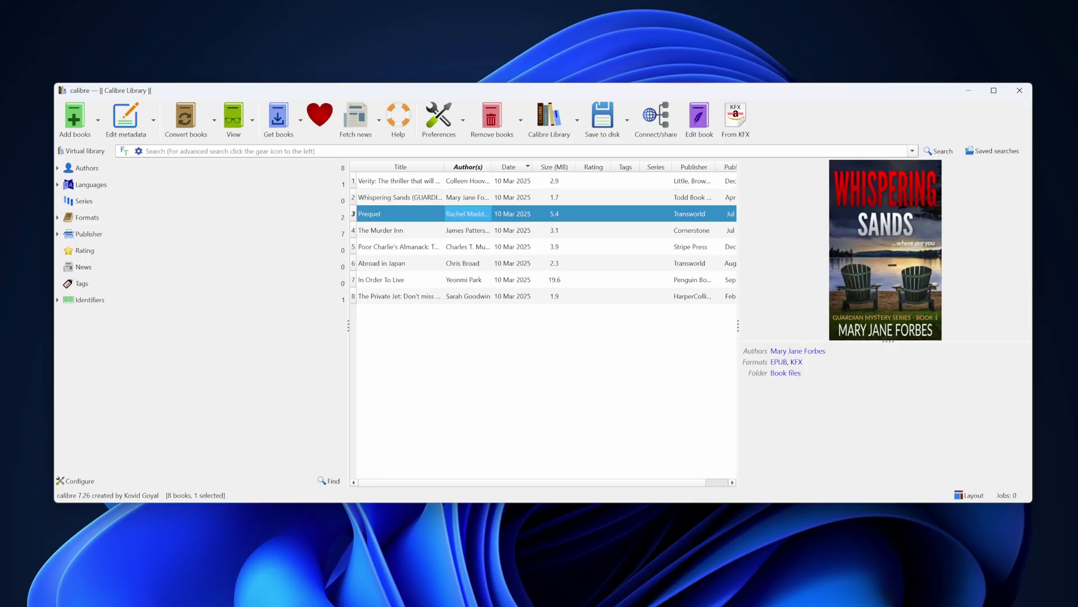
click(394, 230)
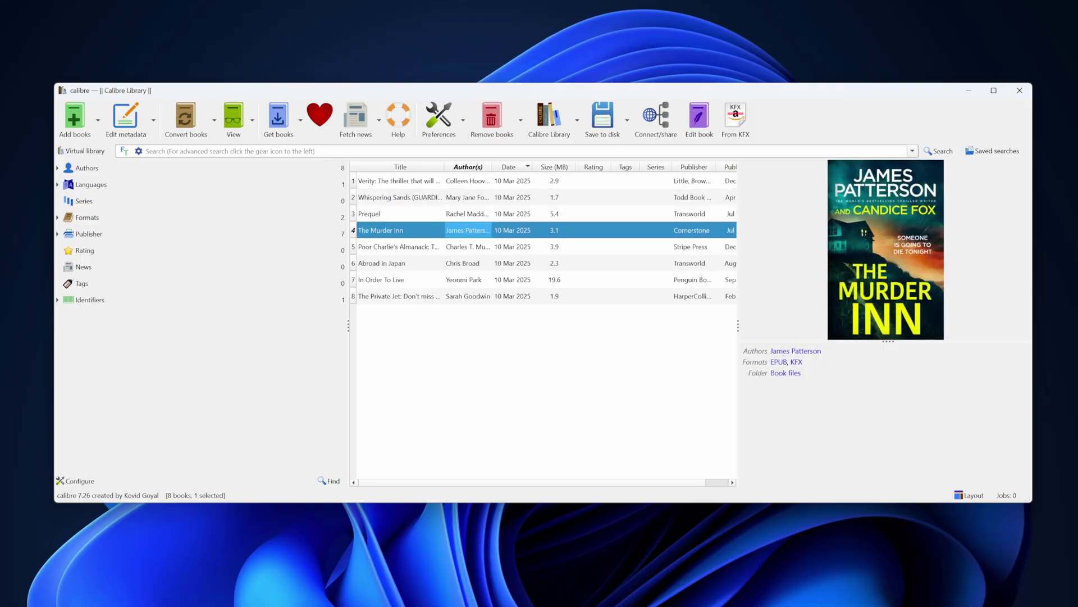
click(393, 247)
click(393, 263)
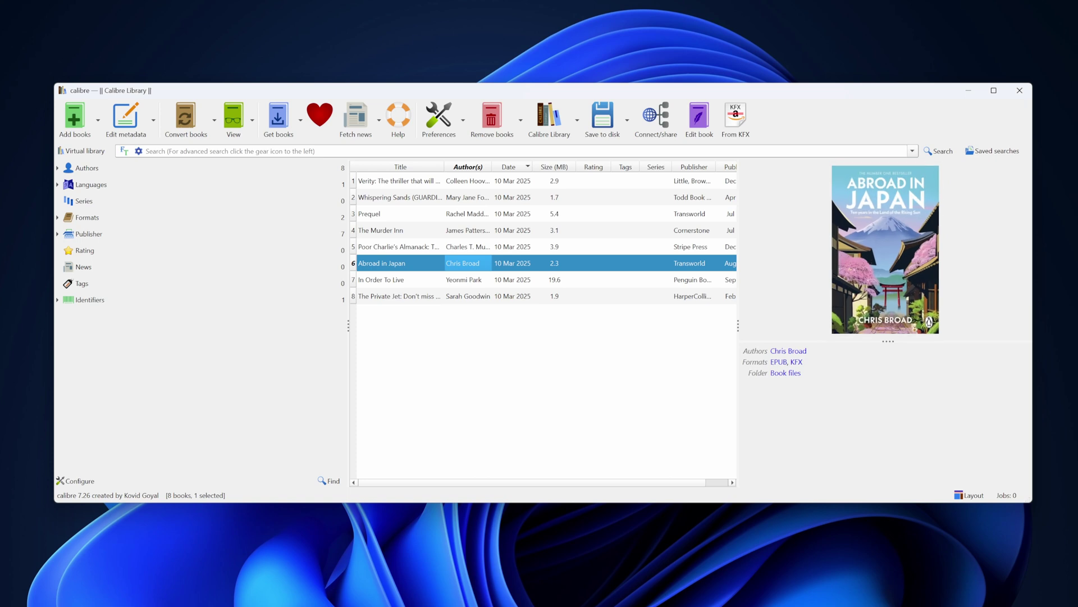
key(Down)
key(Down)
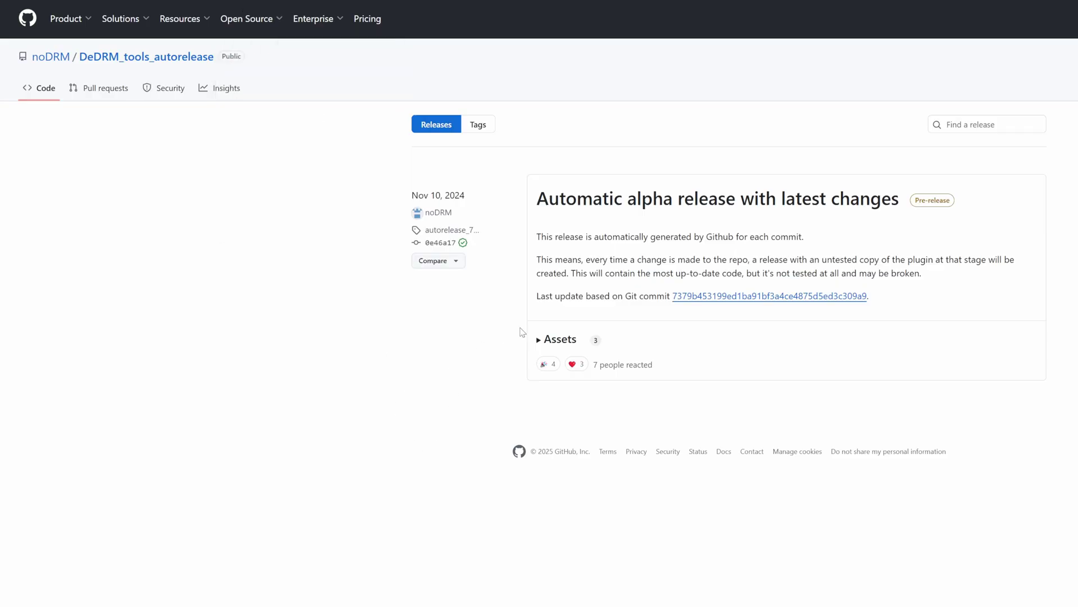
- On the GitHub releases page of DeDRM_tools_autorelease, expand the assets of the Nov 10, 2024 alpha release
click(540, 341)
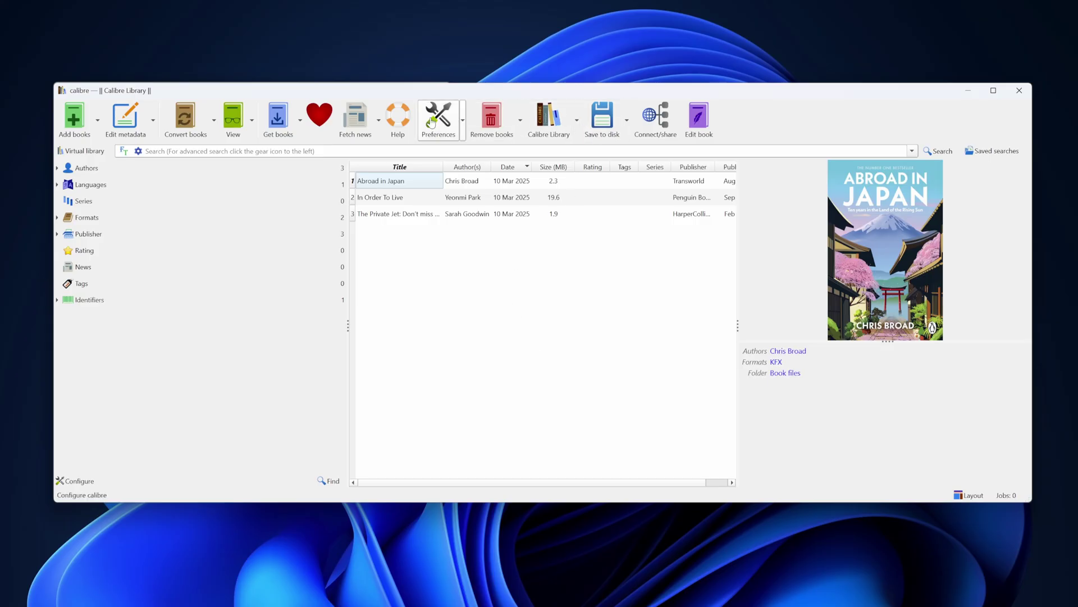
- In the calibre preferences, add the From KFX action to the main toolbar and apply the change
click(431, 121)
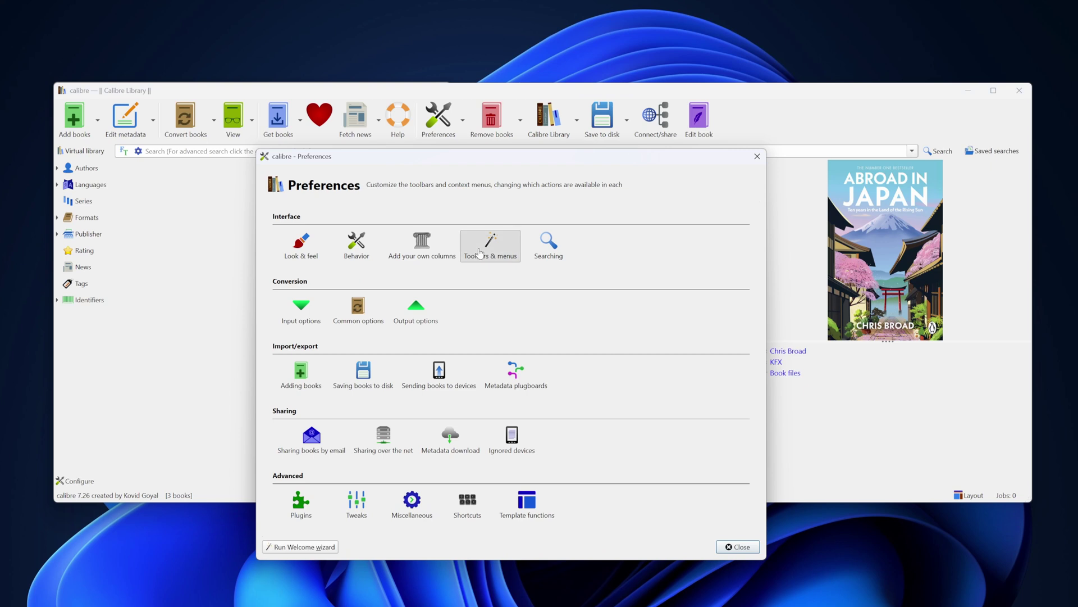
click(480, 252)
click(404, 230)
click(378, 241)
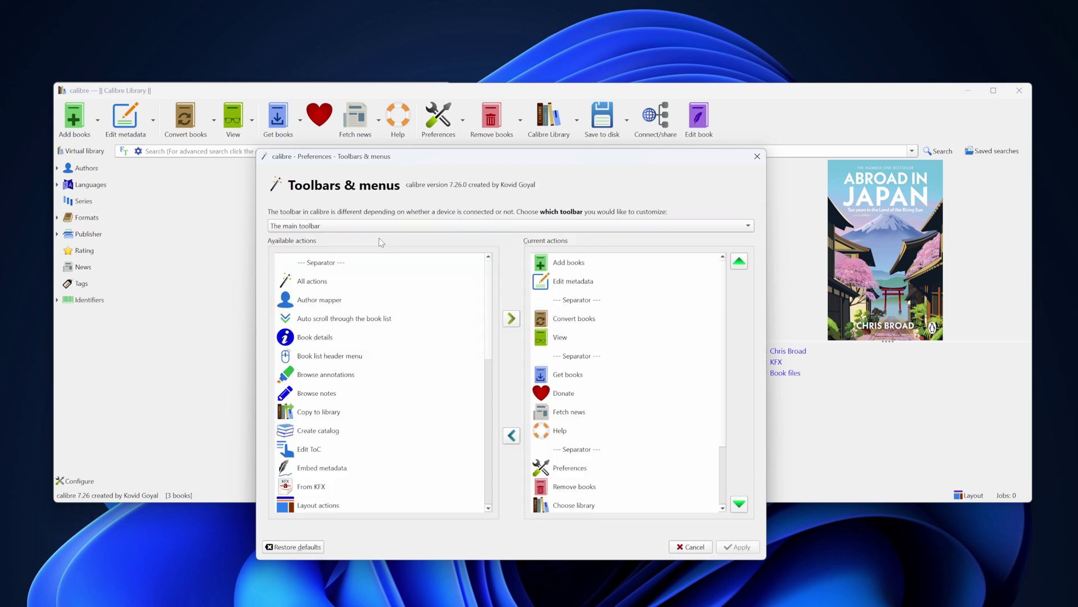
click(361, 486)
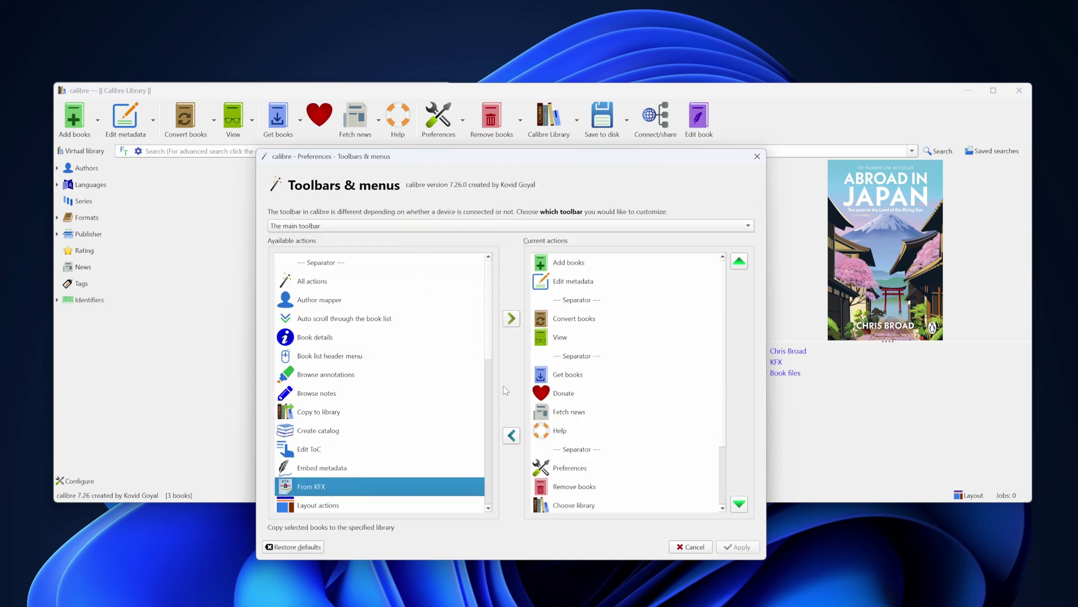
click(511, 319)
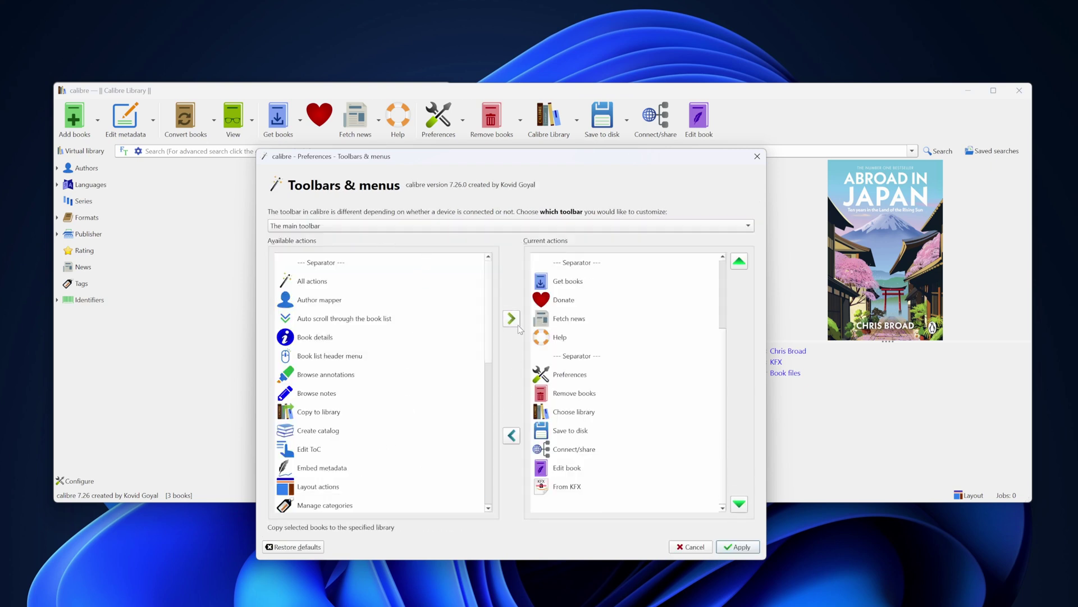
click(582, 488)
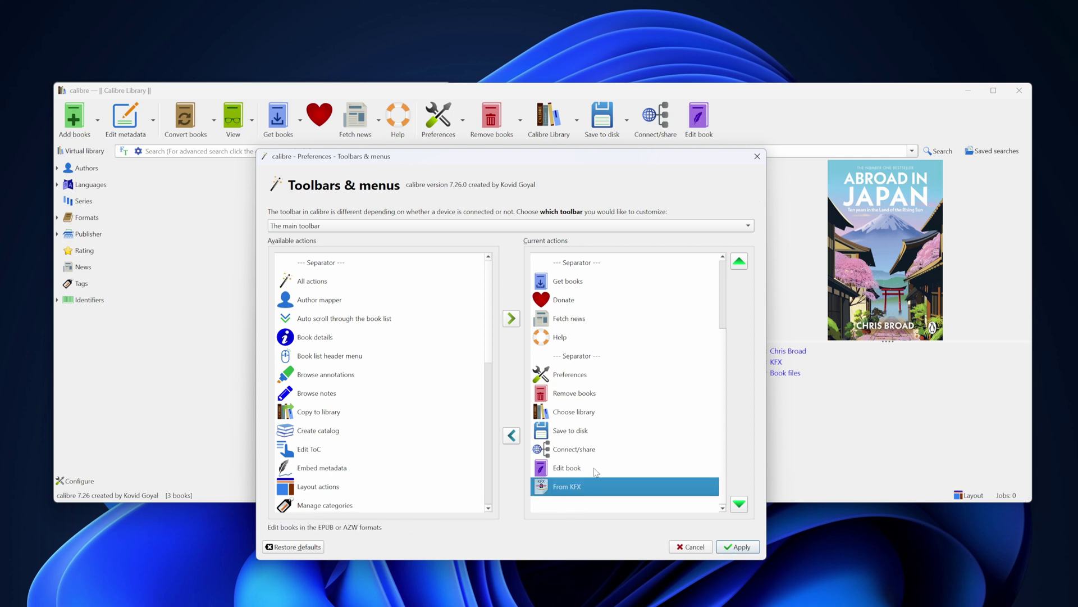
click(740, 547)
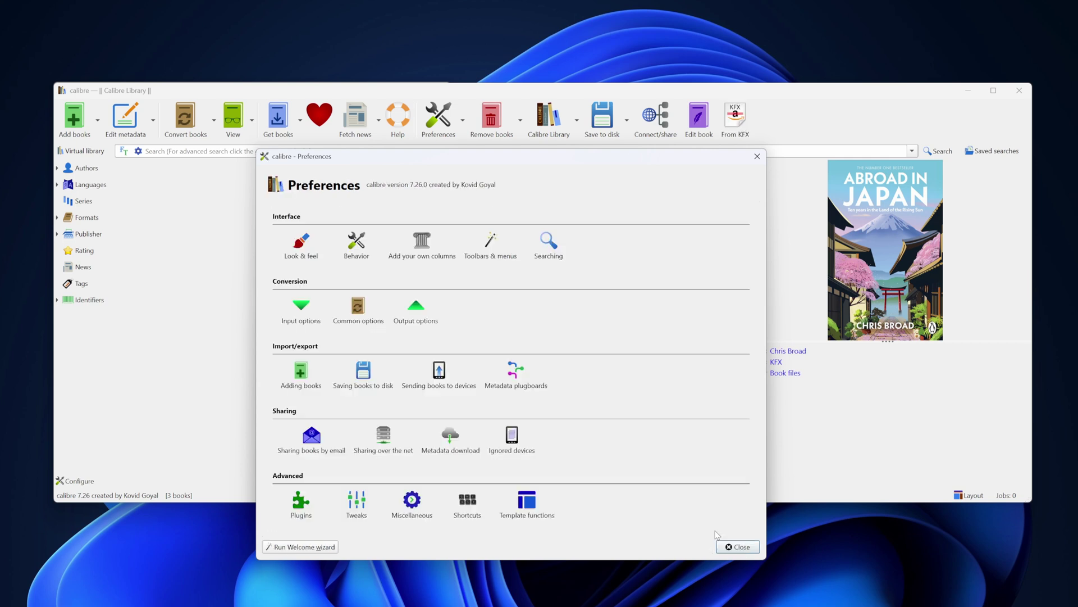
click(742, 547)
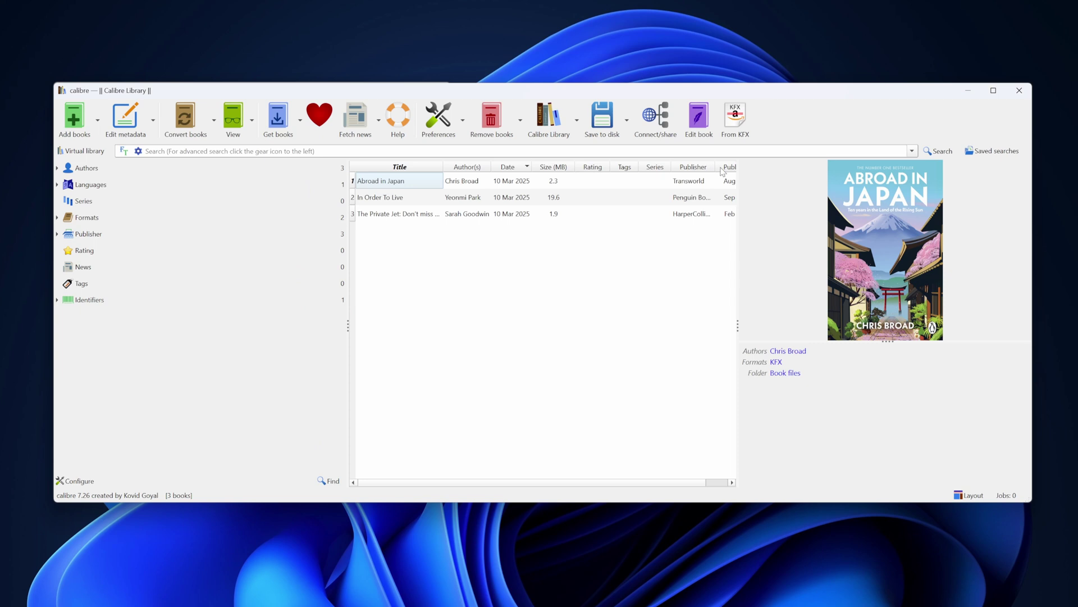
- Convert the book Abroad in Japan to EPUB with the From KFX plugin
click(431, 186)
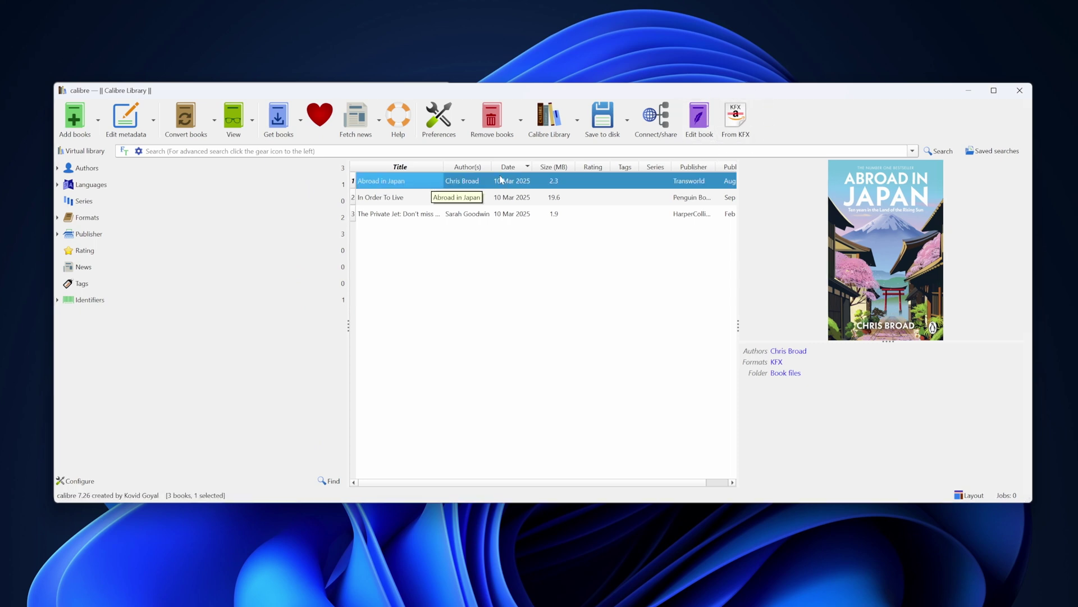
click(736, 119)
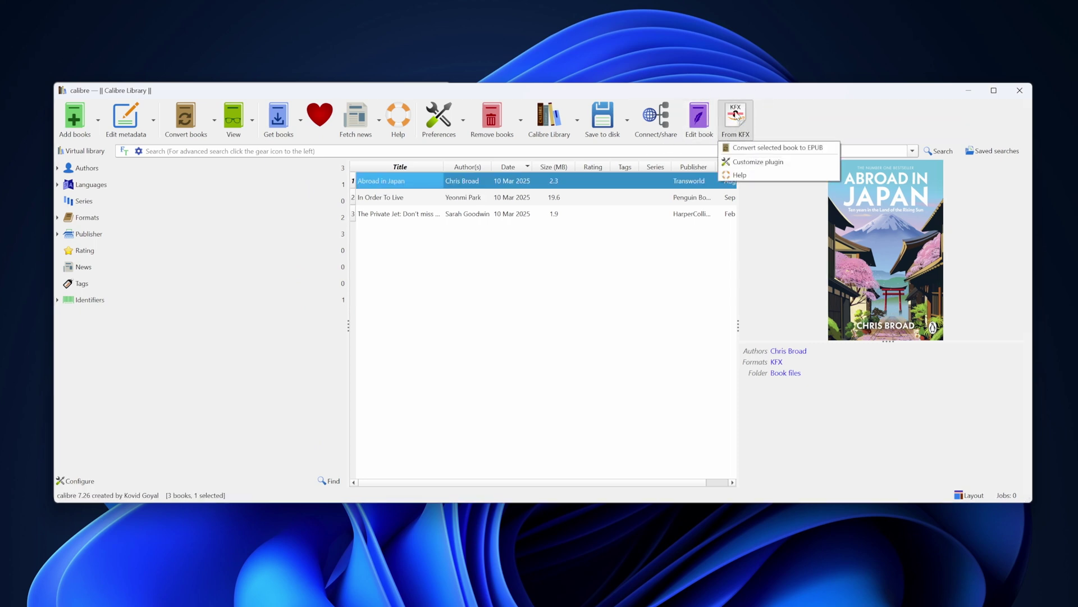
click(756, 148)
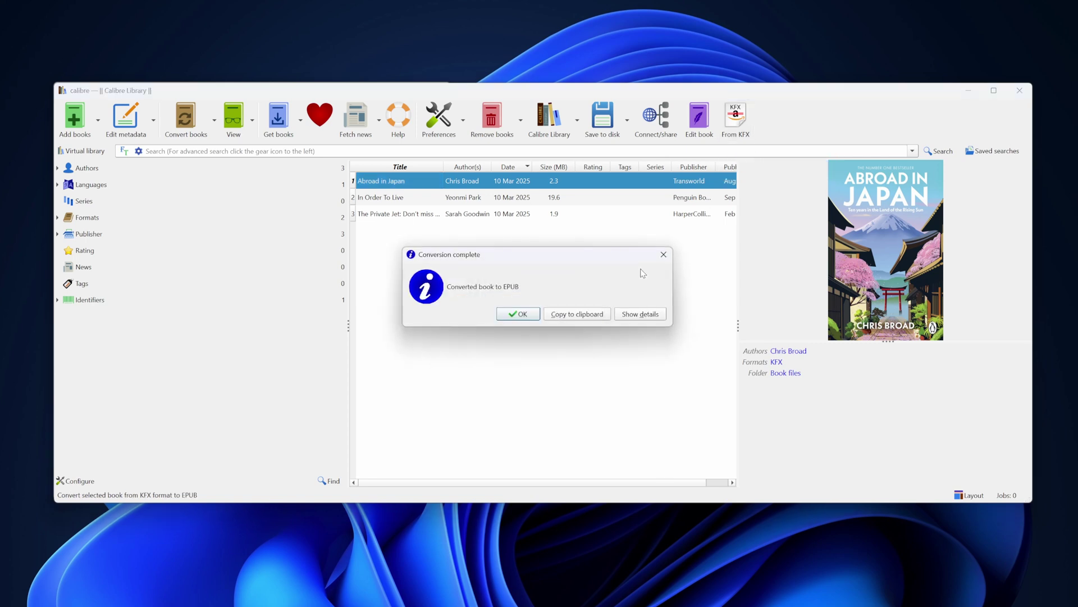
click(519, 314)
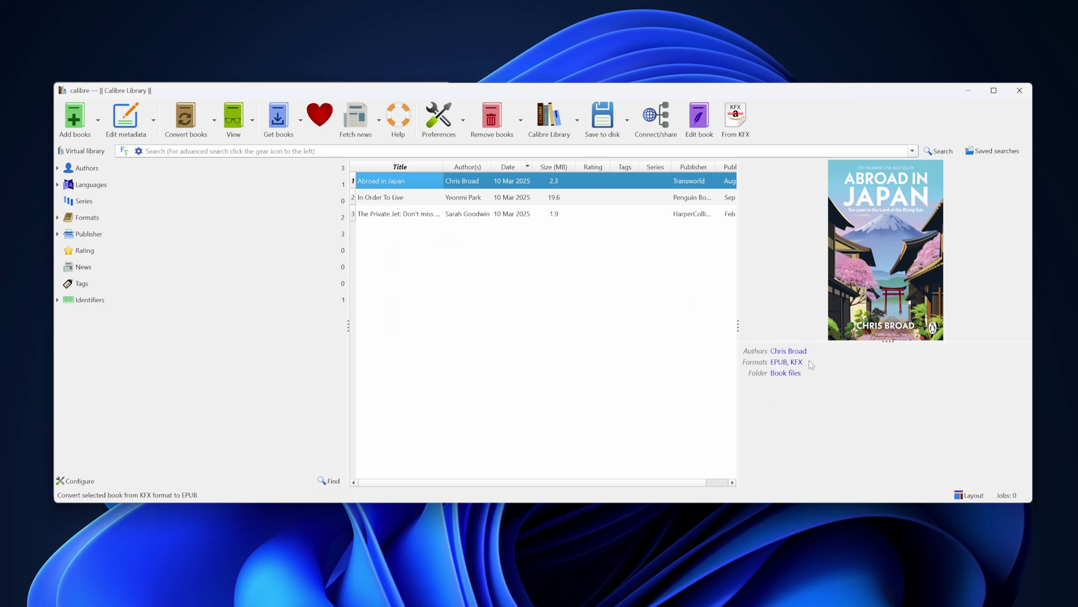